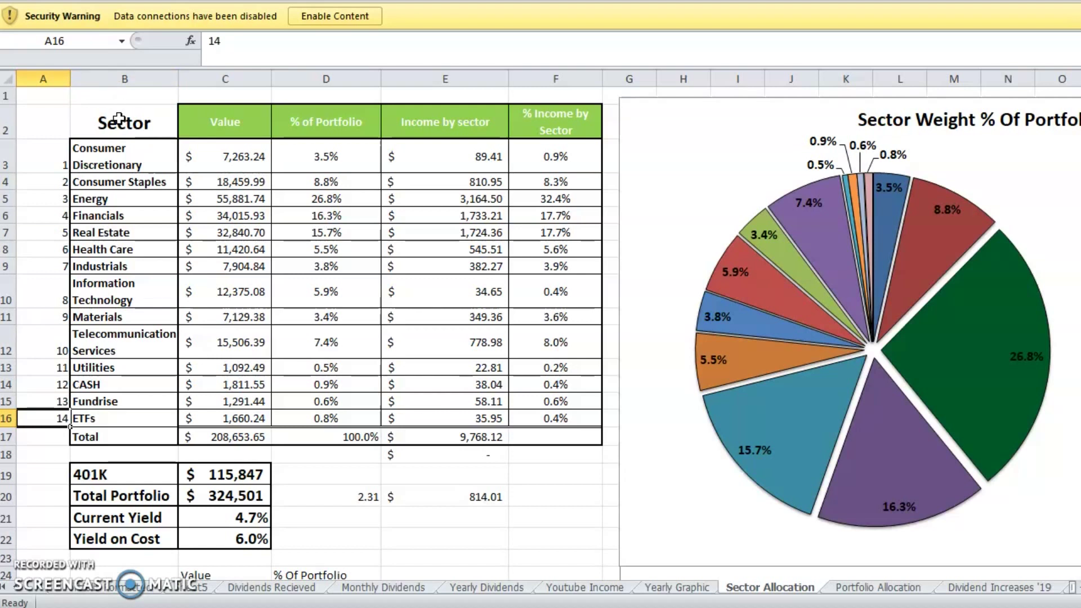
# Examine the sector table's values, portfolio percentages and income percentages by sector.
pyautogui.click(119, 118)
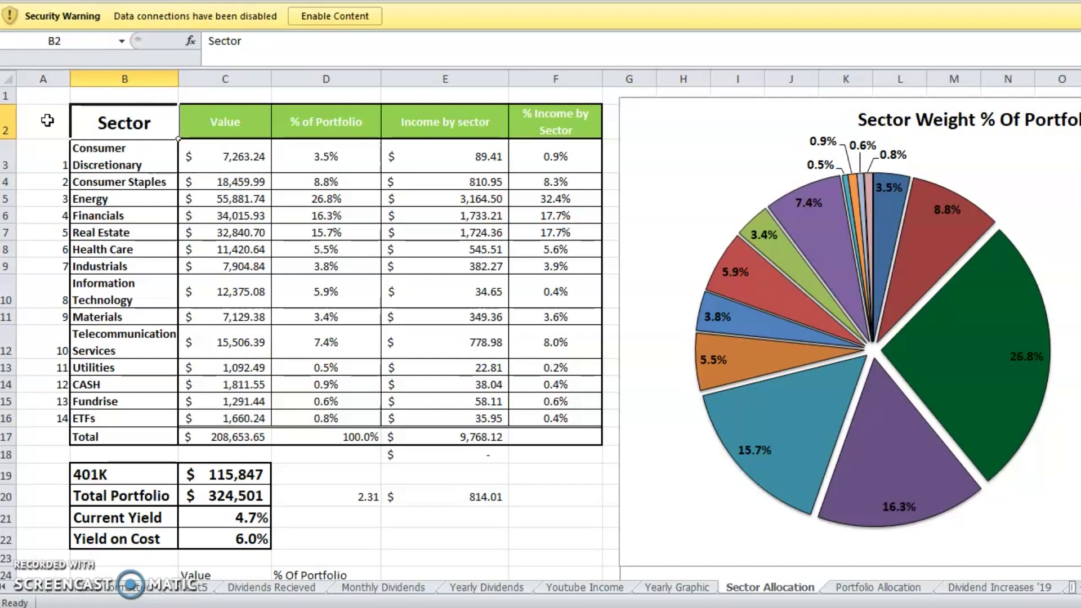
pyautogui.moveTo(47, 120); pyautogui.dragTo(591, 442)
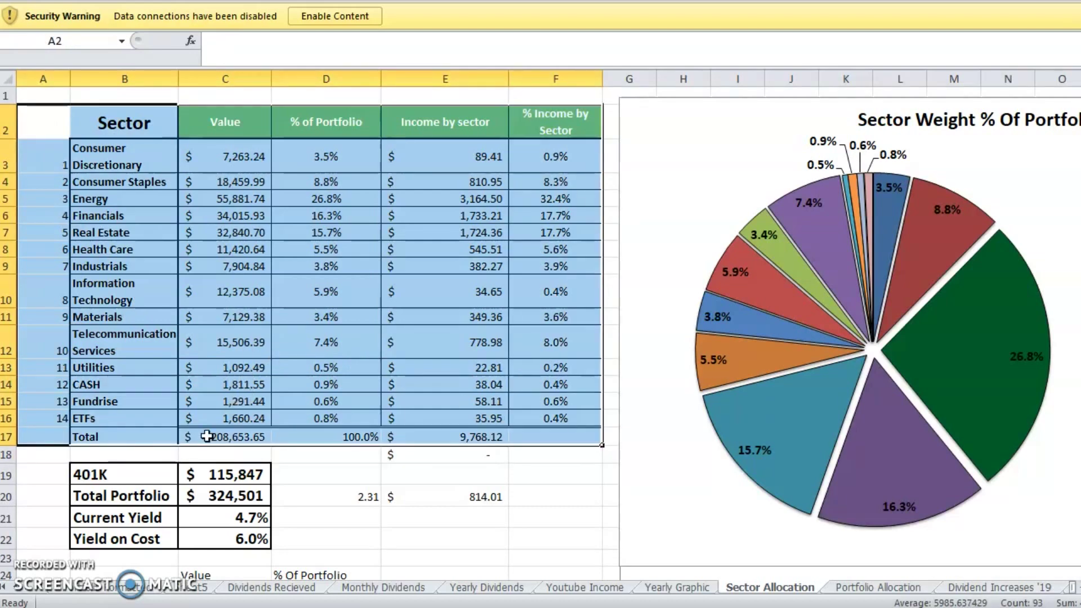
pyautogui.click(223, 435)
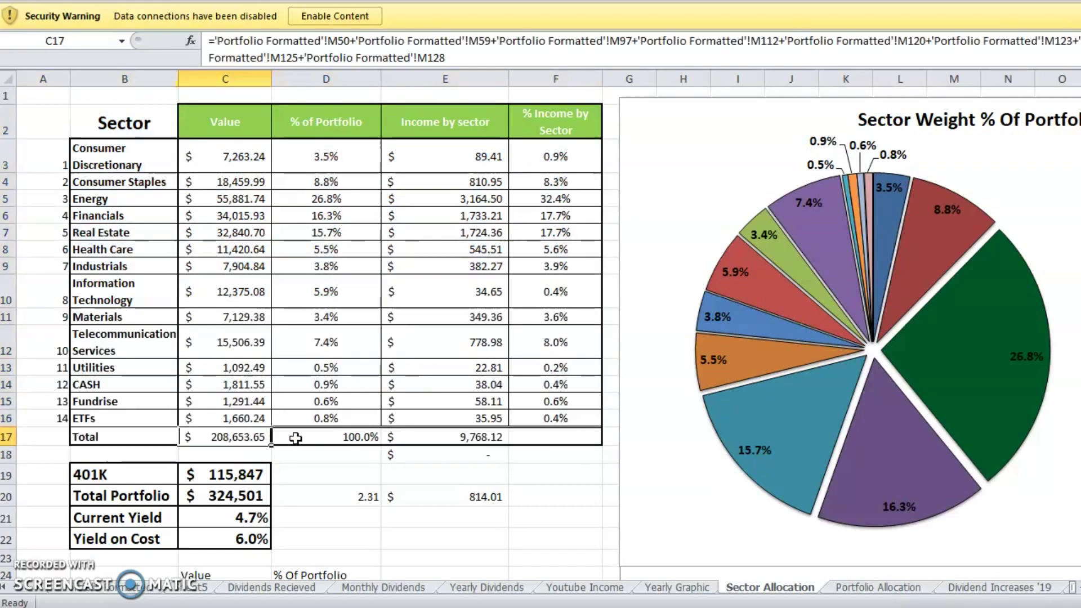
pyautogui.moveTo(124, 121); pyautogui.dragTo(555, 443)
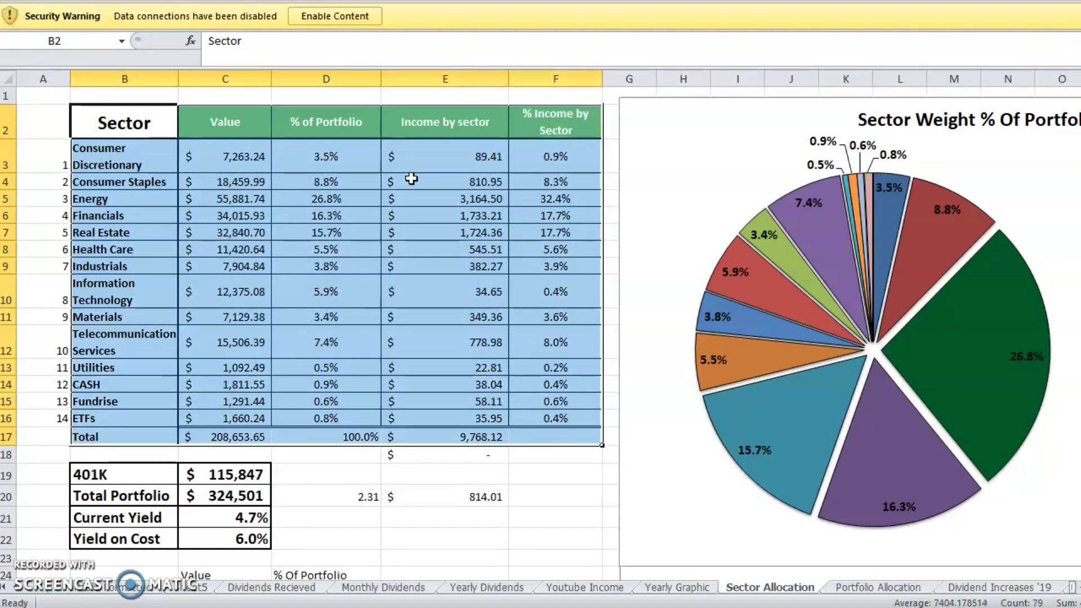
pyautogui.click(321, 72)
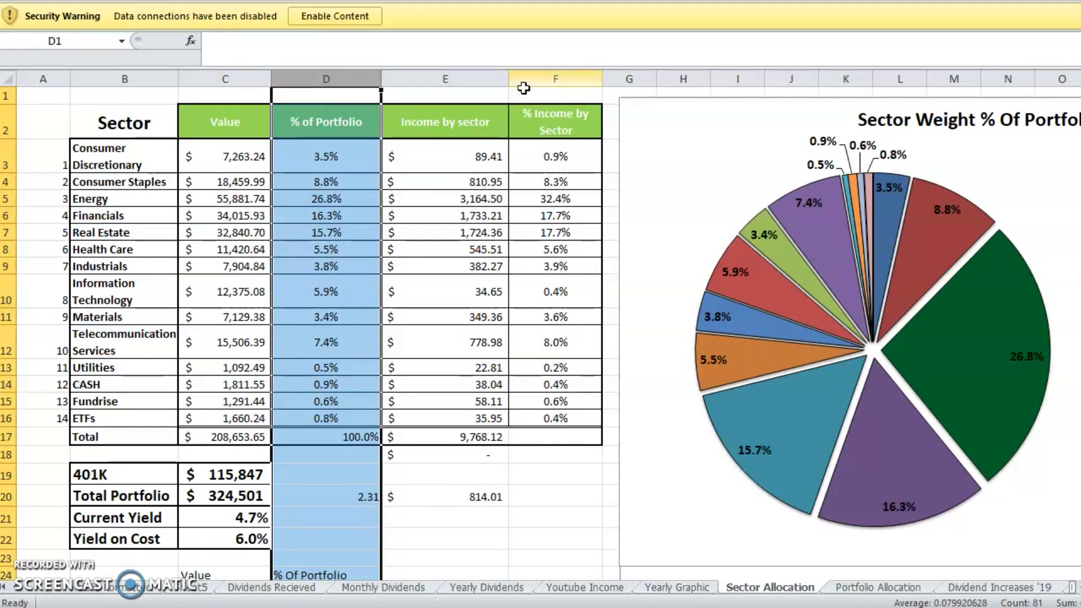
pyautogui.click(562, 74)
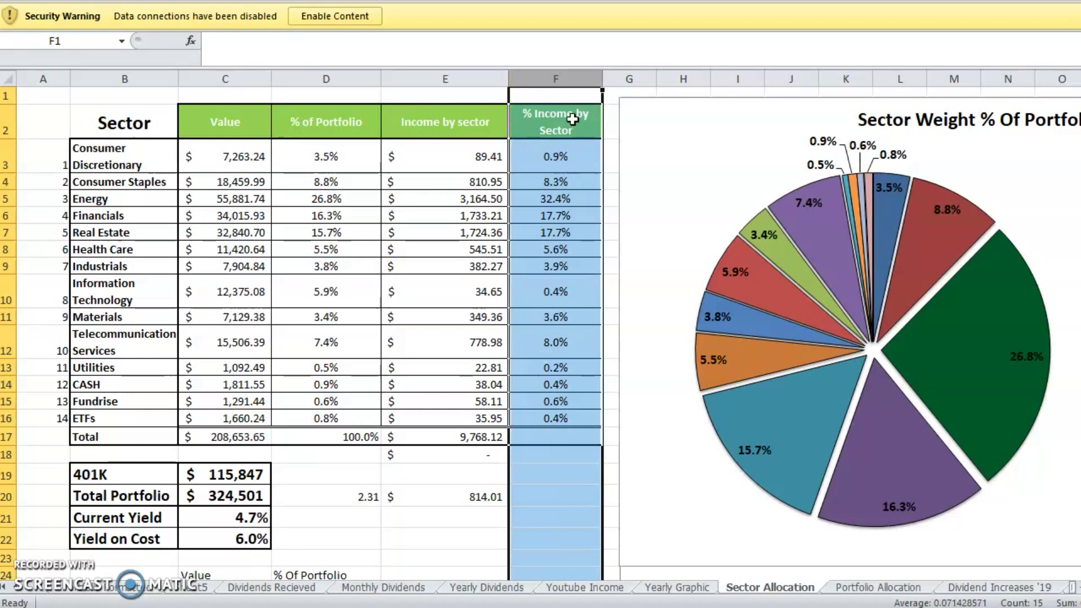
pyautogui.click(574, 250)
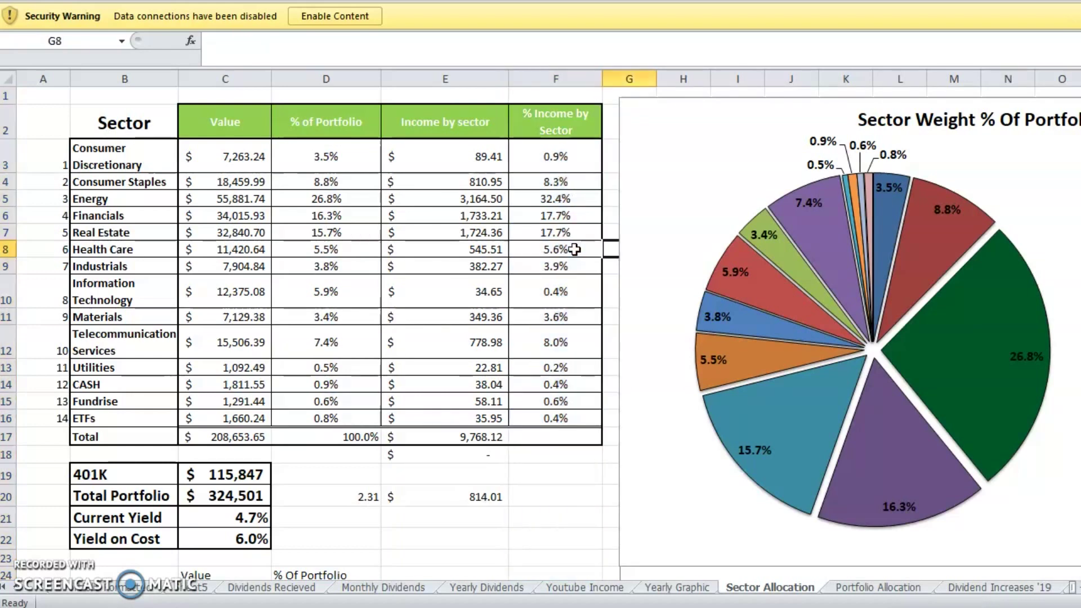
# Examine the Sector Weight and Sector Income pie charts slice by slice, and glance at the Stock Weight % Of Portfolio chart.
pyautogui.press('Right')
pyautogui.press('Right')
pyautogui.press('Right')
pyautogui.press('Right')
pyautogui.press('Right')
pyautogui.press('Right')
pyautogui.press('Right')
pyautogui.press('Right')
pyautogui.press('Right')
pyautogui.press('Right')
pyautogui.press('Right')
pyautogui.press('Right')
pyautogui.press('Right')
pyautogui.press('Right')
pyautogui.press('Right')
pyautogui.press('Right')
pyautogui.press('Right')
pyautogui.press('Right')
pyautogui.press('Right')
pyautogui.press('Right')
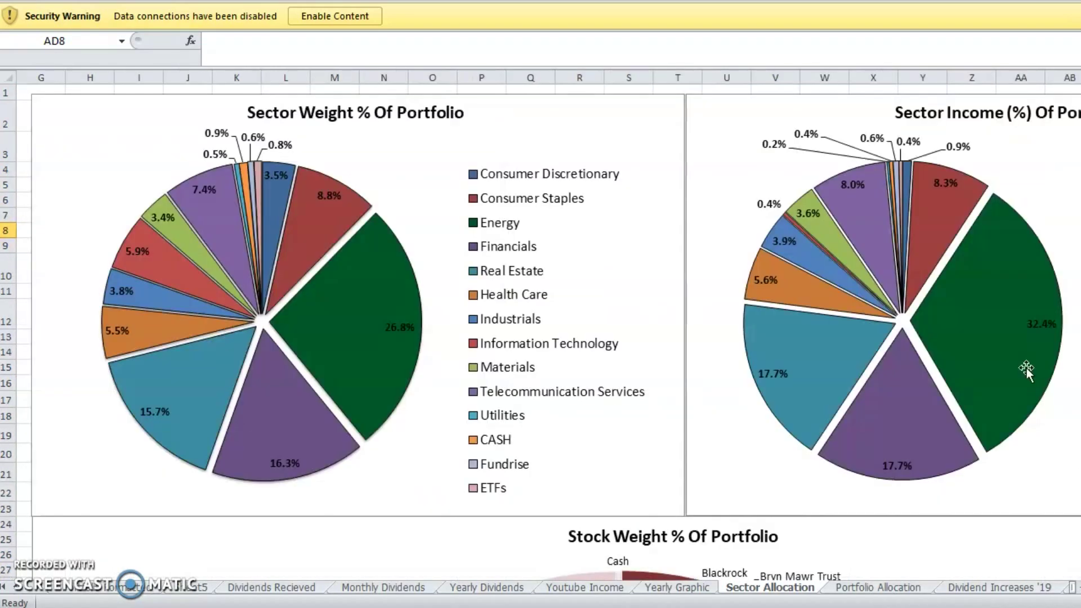
pyautogui.press('Right')
pyautogui.press('Right')
pyautogui.press('Right')
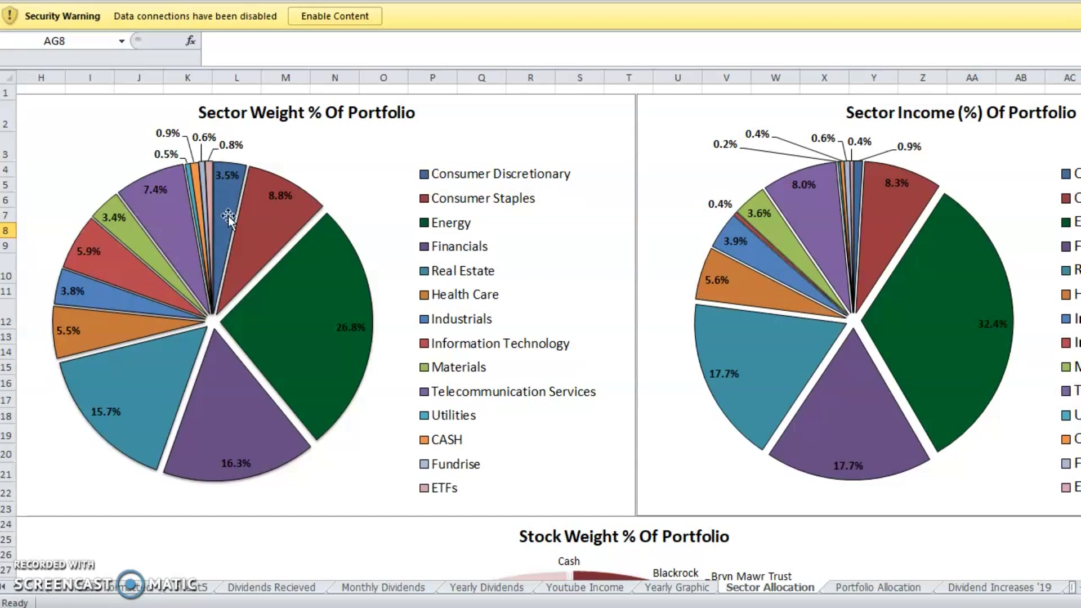
pyautogui.moveTo(223, 209)
pyautogui.moveTo(208, 177)
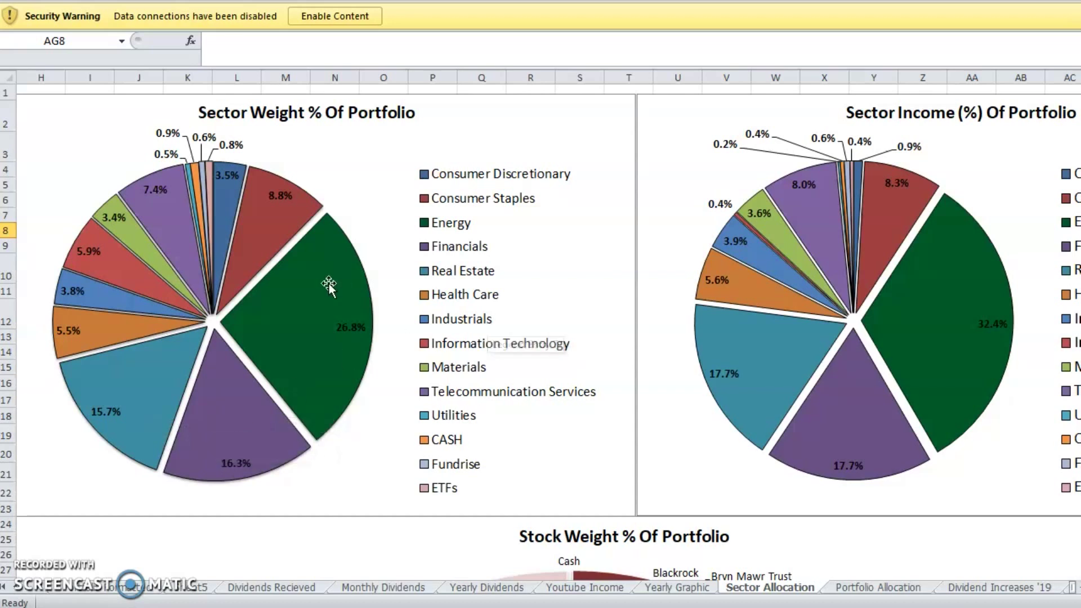
pyautogui.moveTo(328, 286)
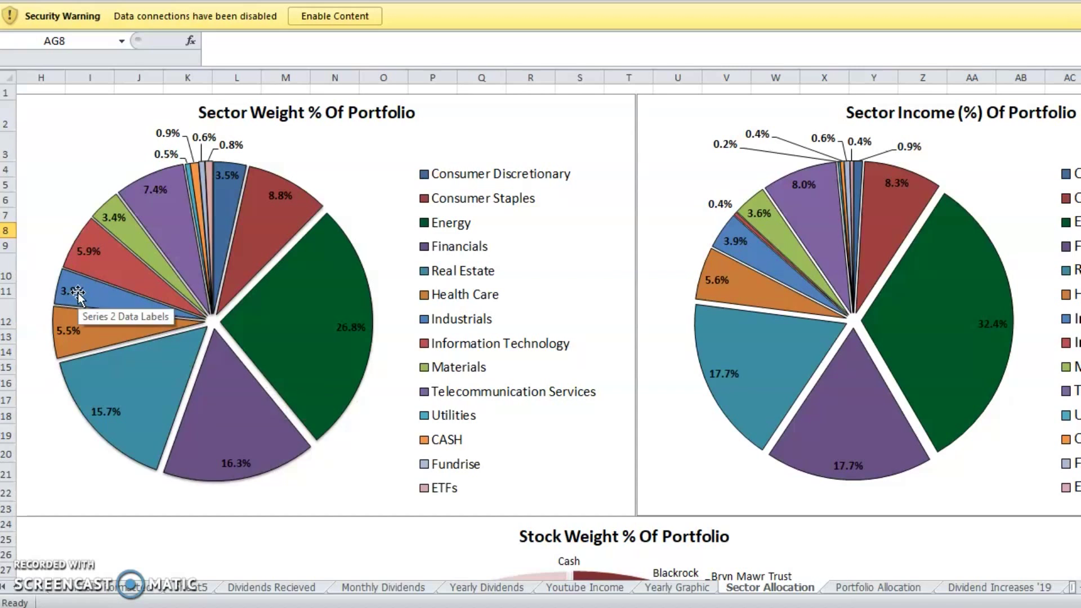
pyautogui.moveTo(145, 397)
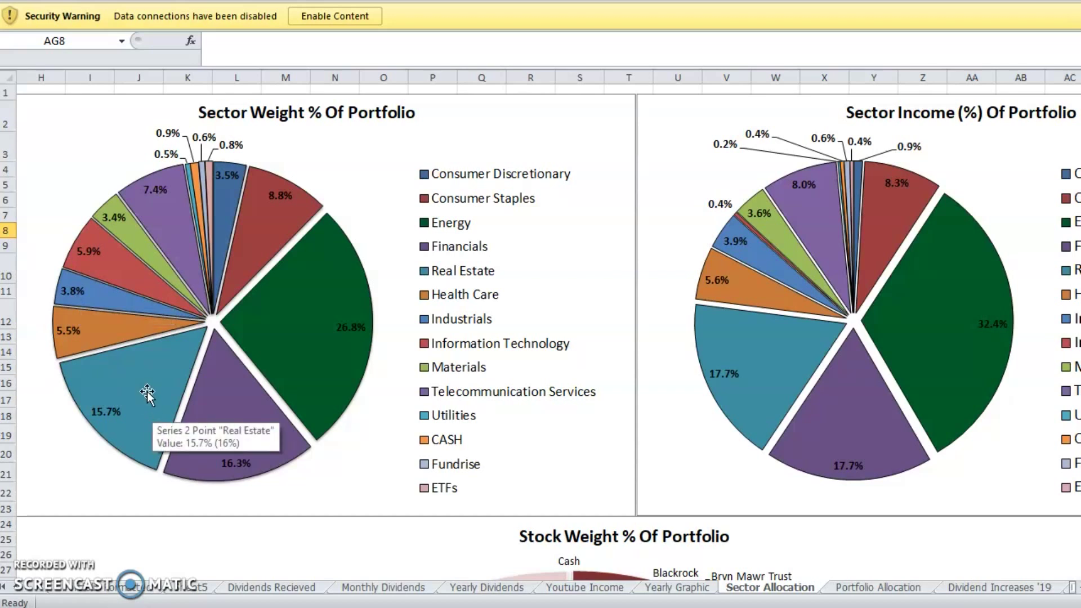
pyautogui.moveTo(242, 421)
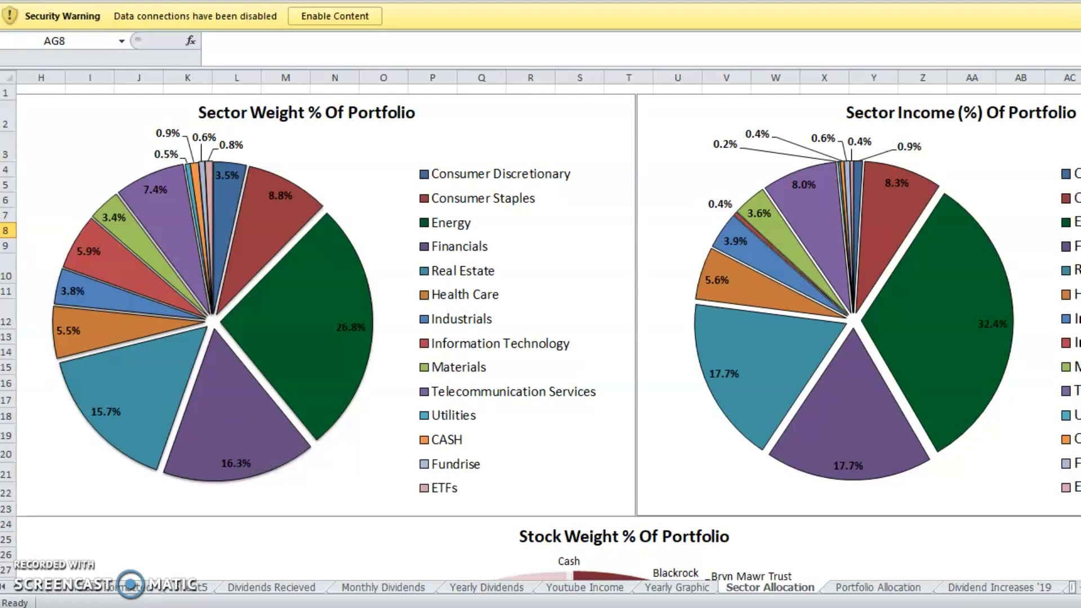
pyautogui.scroll(-9, 541, 332)
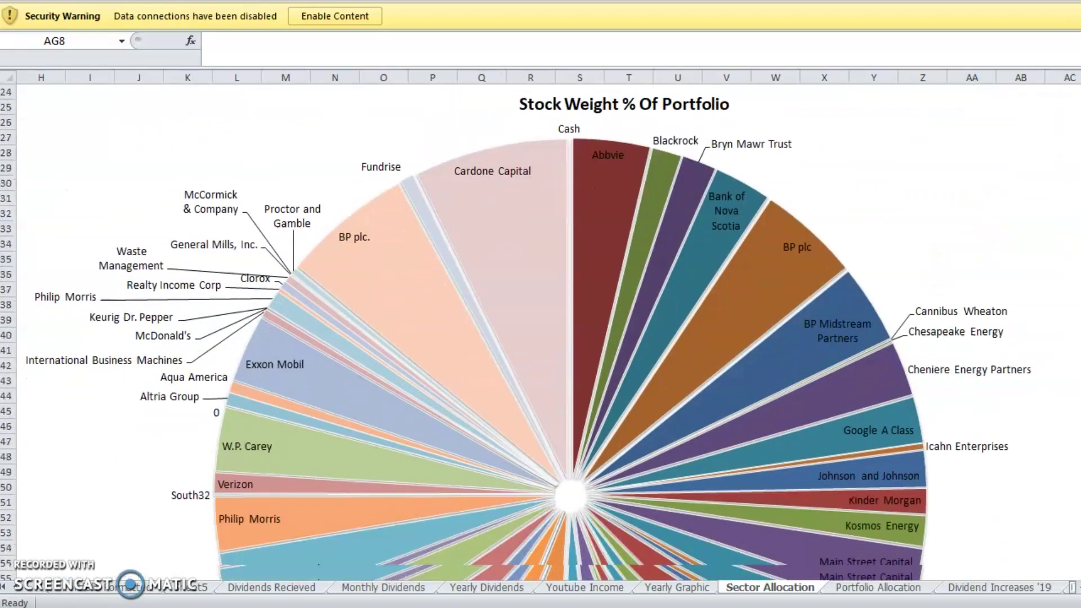
pyautogui.scroll(7, 540, 332)
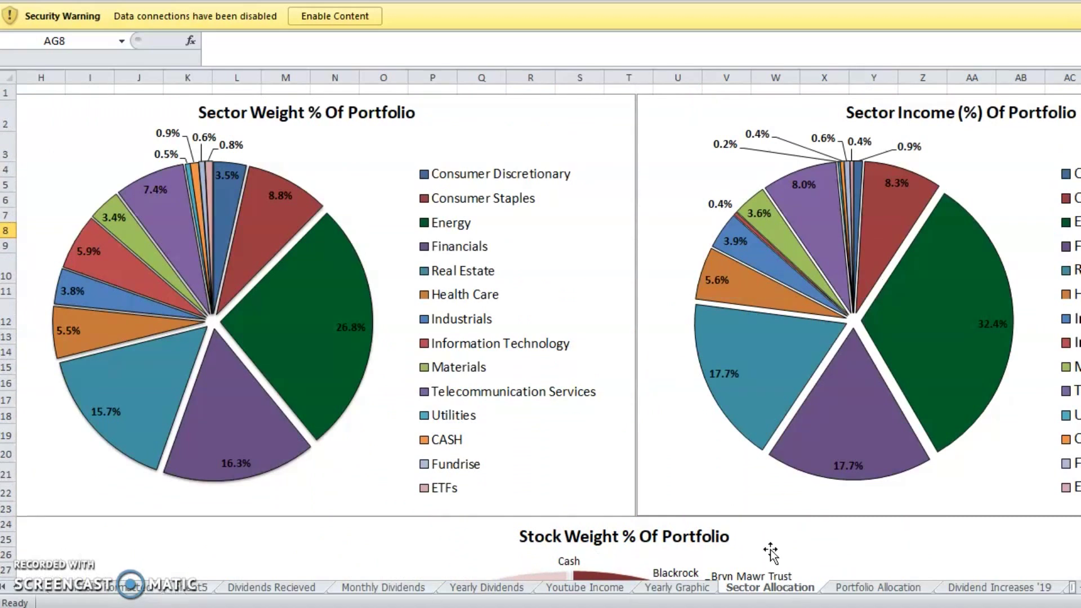
# Return to the sector table and inspect the formulas for total income, total value, Current Yield and Yield on Cost.
pyautogui.hscroll(-3, 1035, 571)
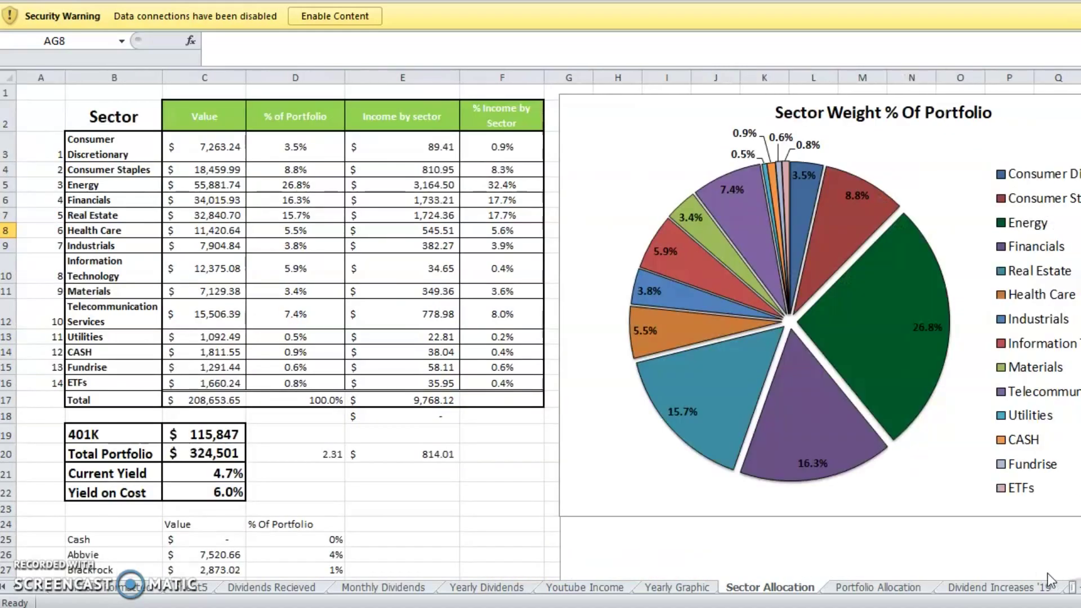
pyautogui.click(426, 405)
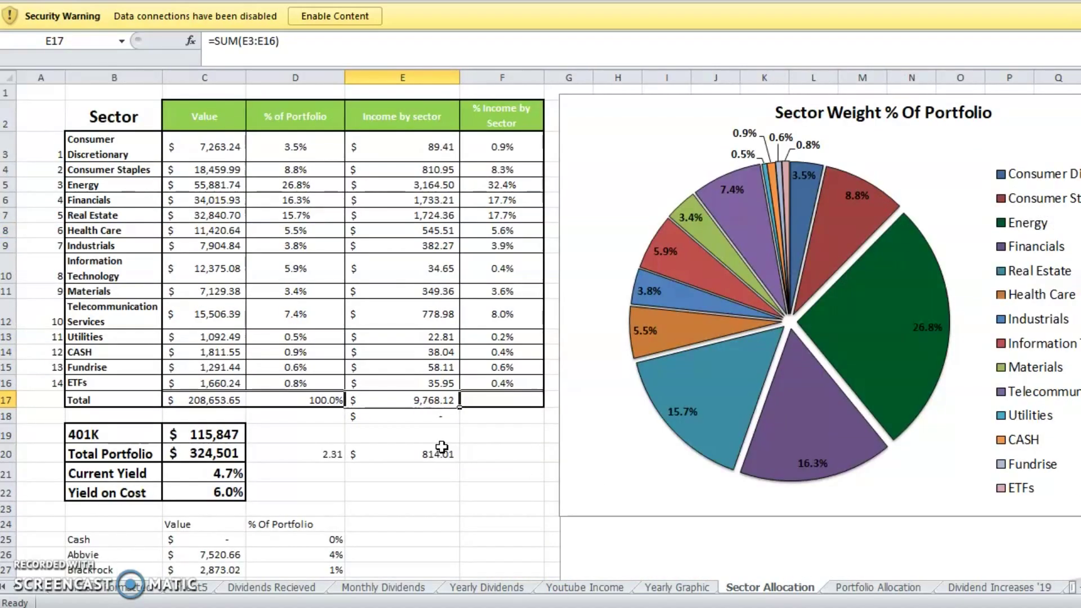
pyautogui.click(201, 397)
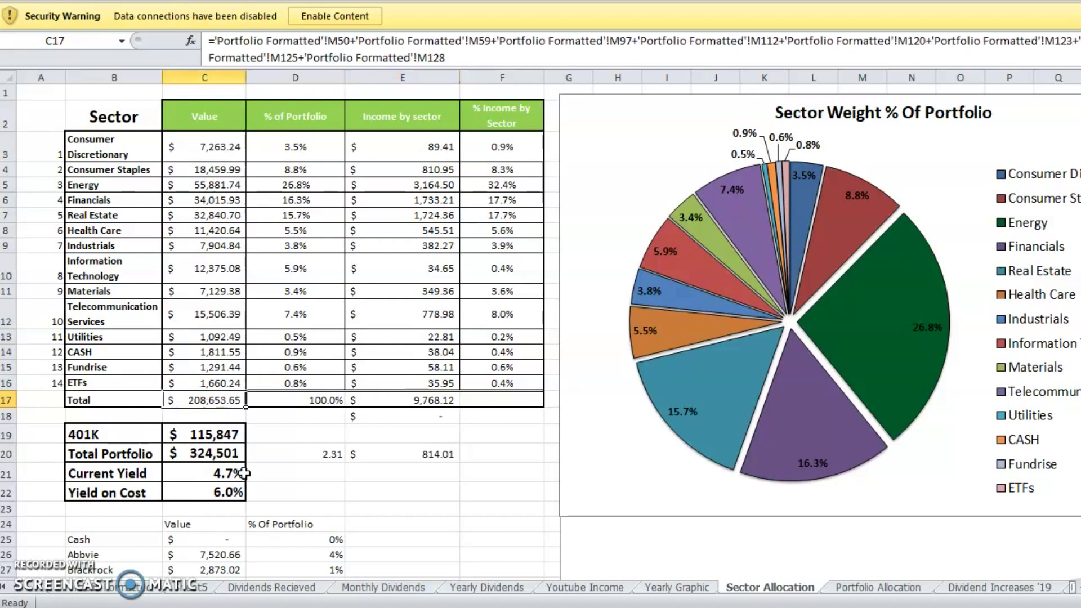
pyautogui.click(224, 473)
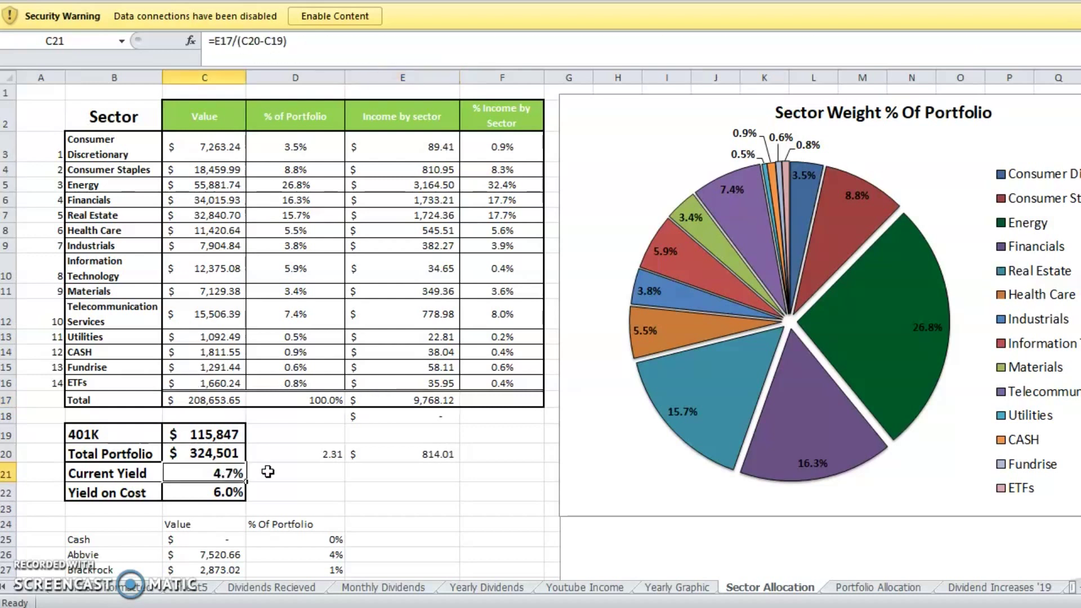
pyautogui.click(229, 491)
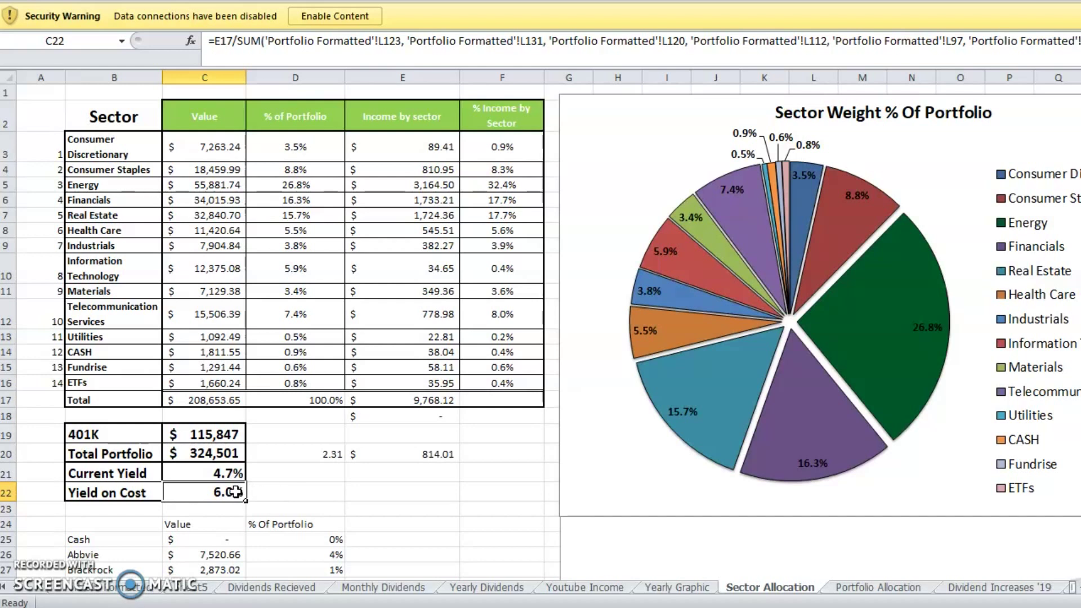
pyautogui.click(233, 472)
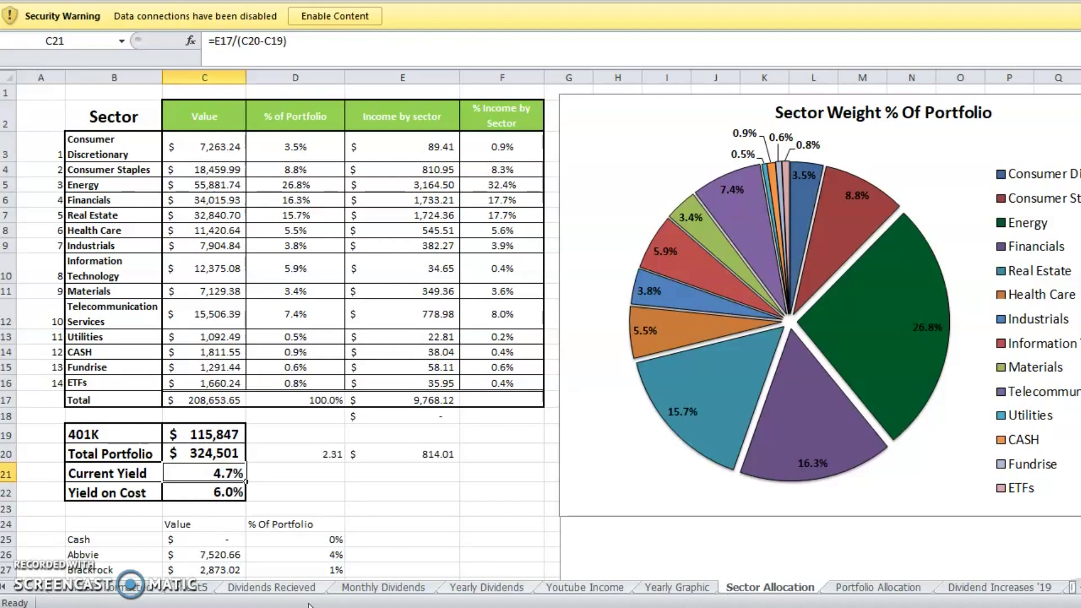
pyautogui.click(212, 489)
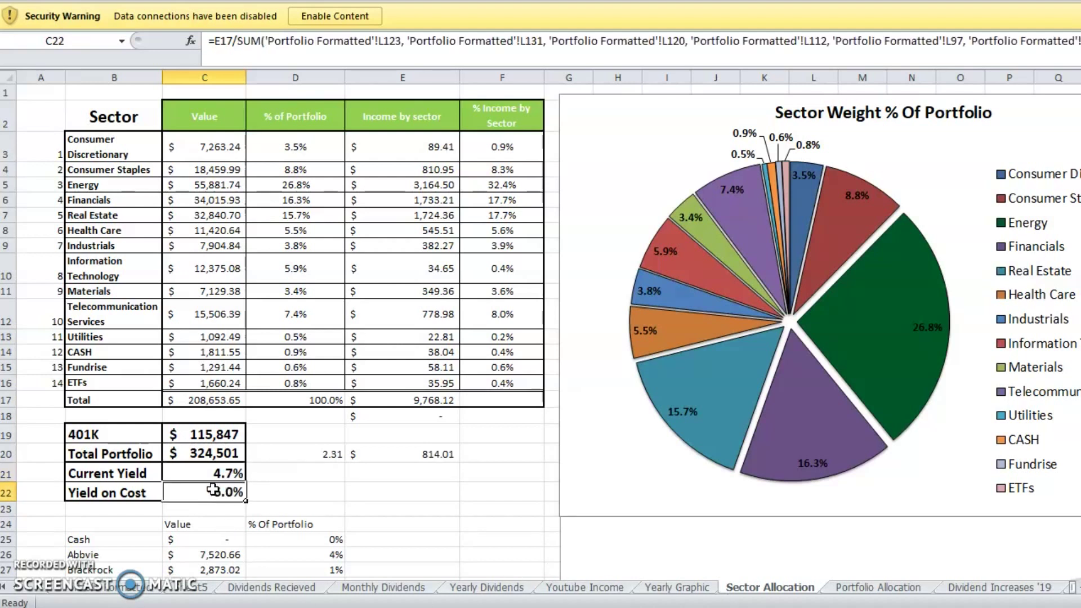
# Switch to the sheet with the Top 10 Stocks by Income chart and shift the chart slightly left over column E.
pyautogui.click(183, 589)
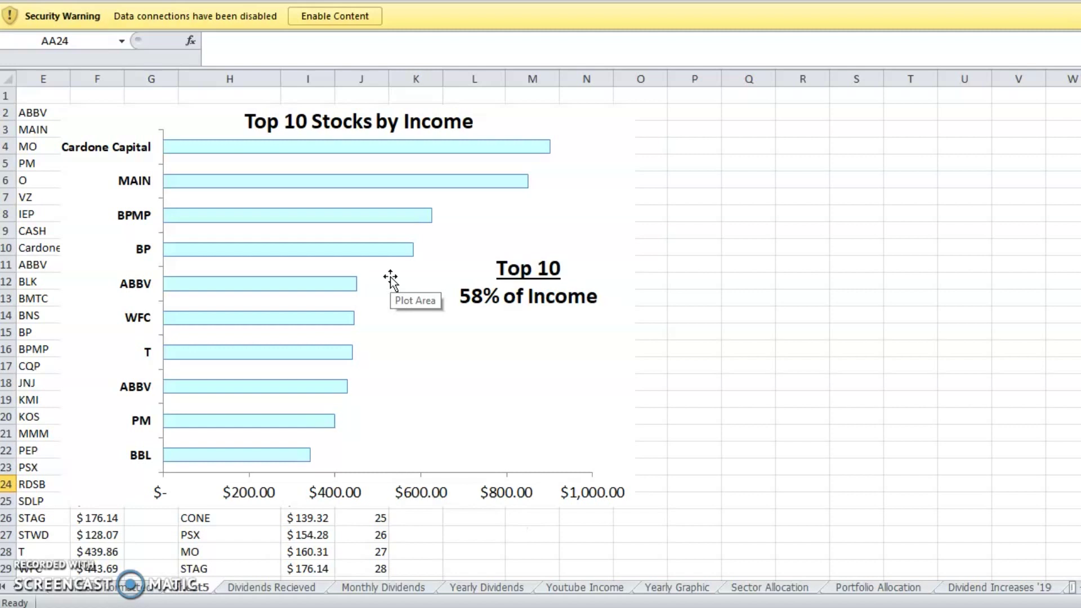
pyautogui.moveTo(593, 128); pyautogui.dragTo(589, 137)
pyautogui.moveTo(606, 223); pyautogui.dragTo(558, 118)
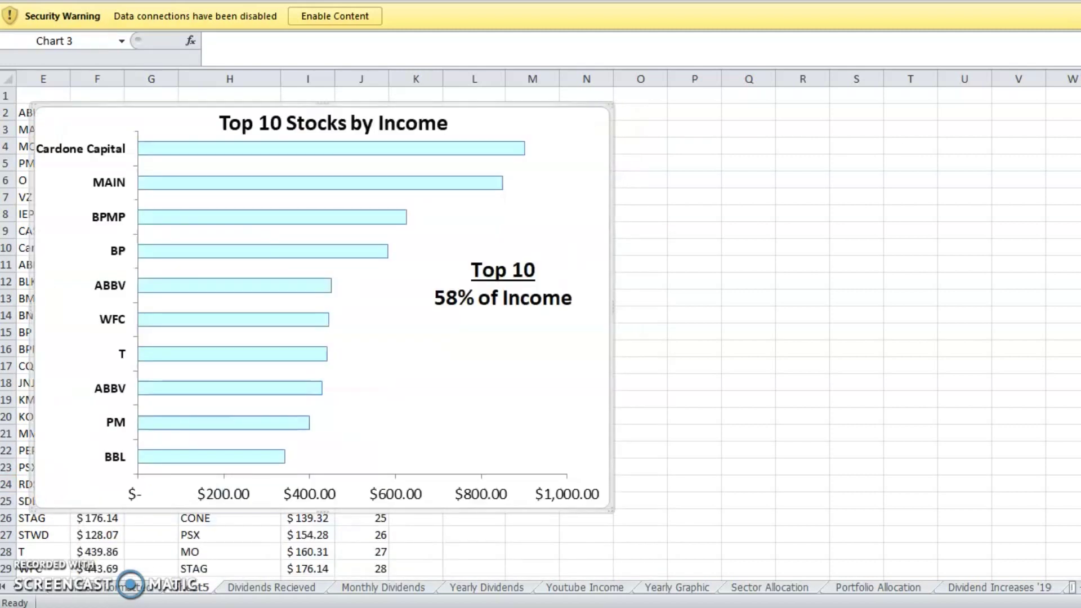
pyautogui.scroll(-15, 315, 327)
pyautogui.scroll(14, 315, 327)
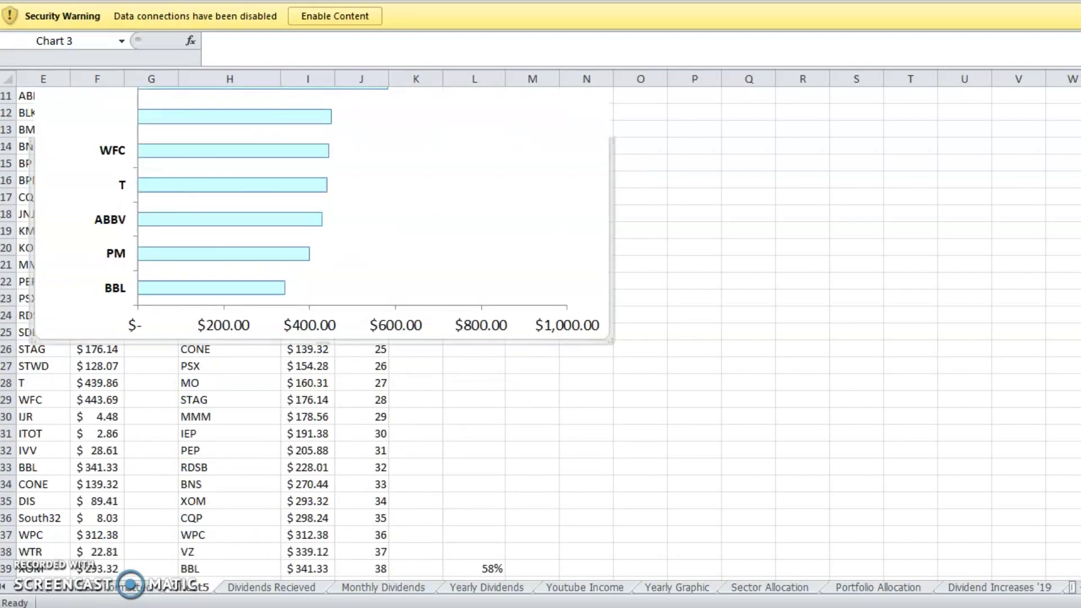
pyautogui.scroll(1, 308, 330)
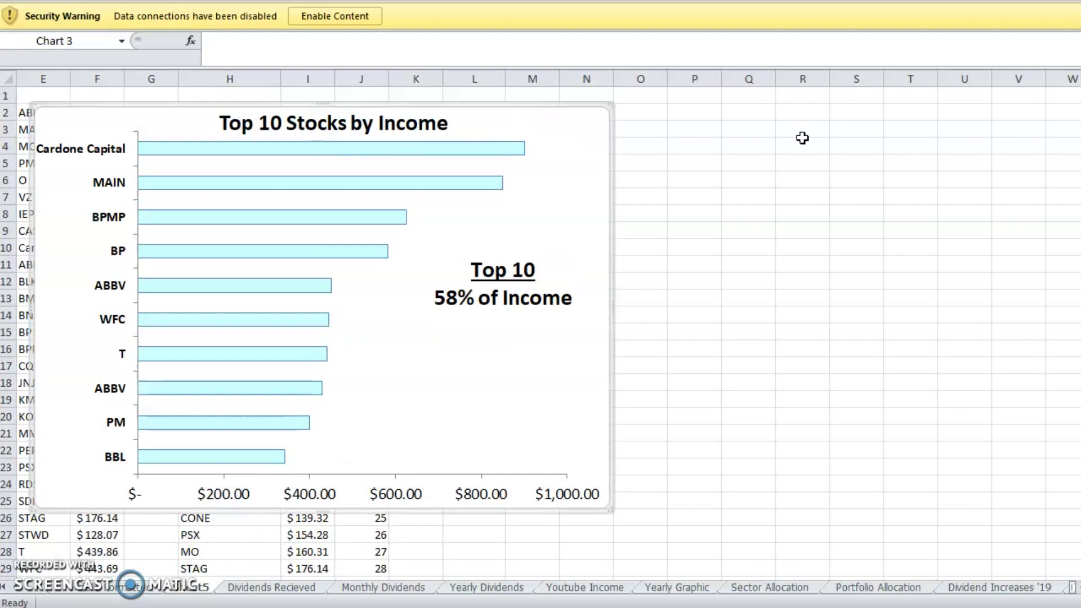
# Examine the Top 10 income share note and the income values of the chart's bars from Cardone Capital down to the lower ABBV.
pyautogui.click(475, 298)
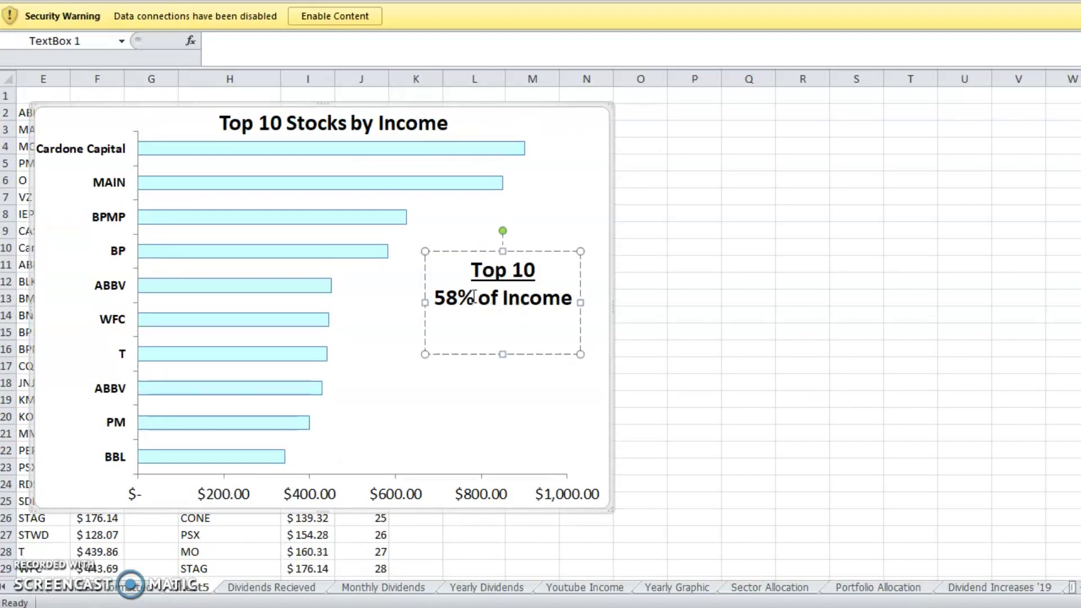
pyautogui.moveTo(253, 209)
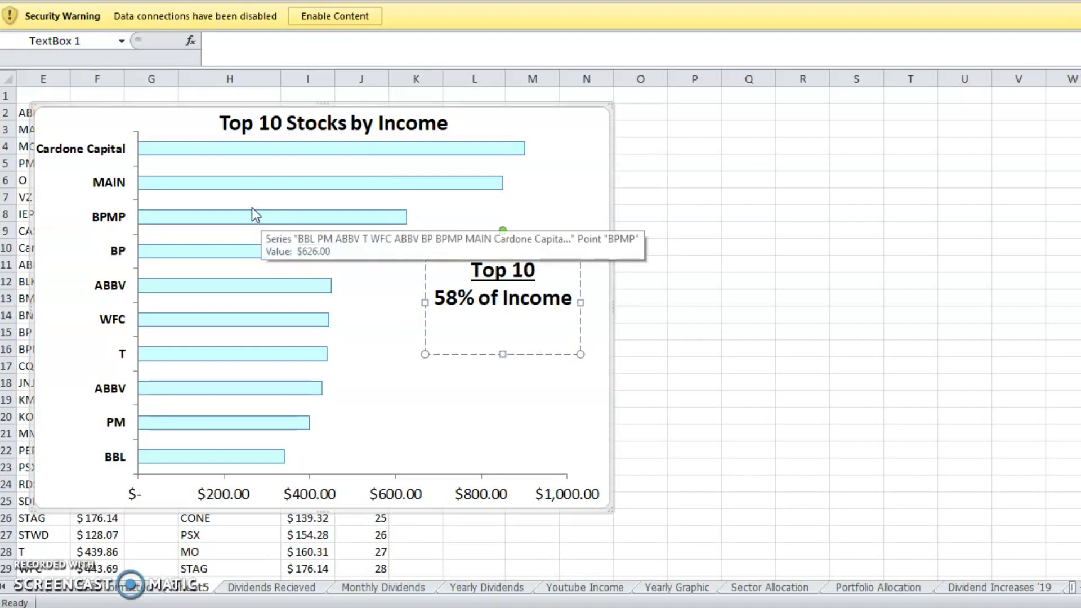
pyautogui.click(539, 222)
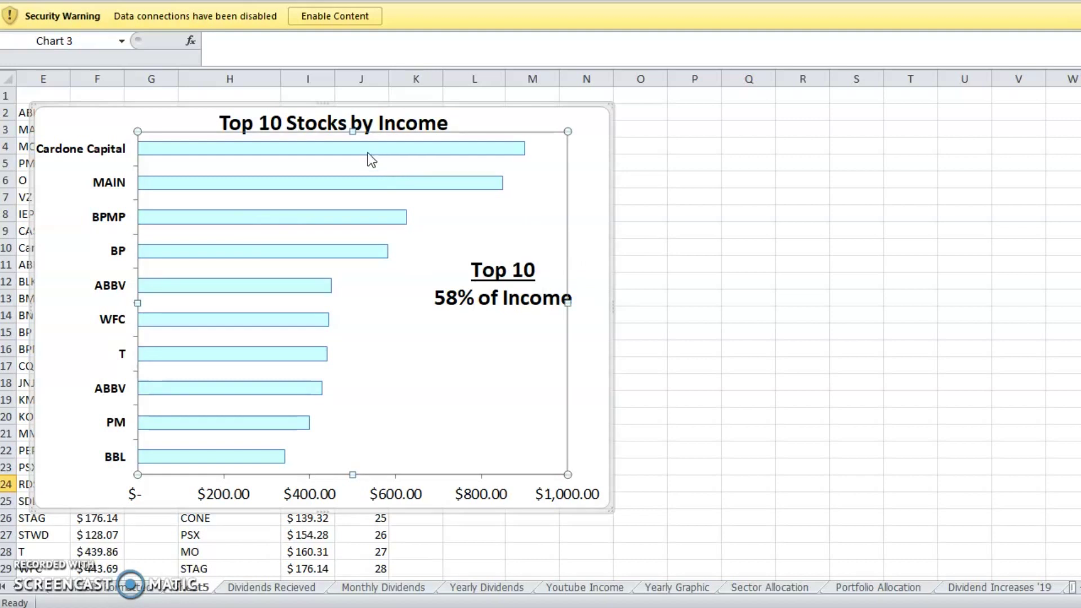
pyautogui.moveTo(334, 151)
pyautogui.moveTo(229, 185)
pyautogui.moveTo(446, 195)
pyautogui.moveTo(334, 222)
pyautogui.moveTo(332, 260)
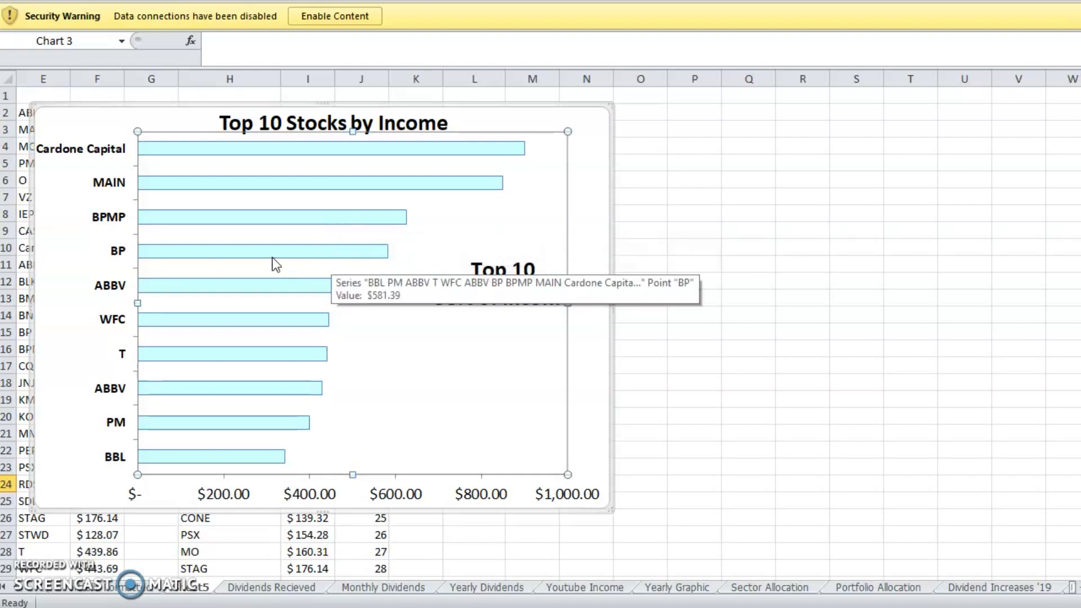
pyautogui.moveTo(266, 284)
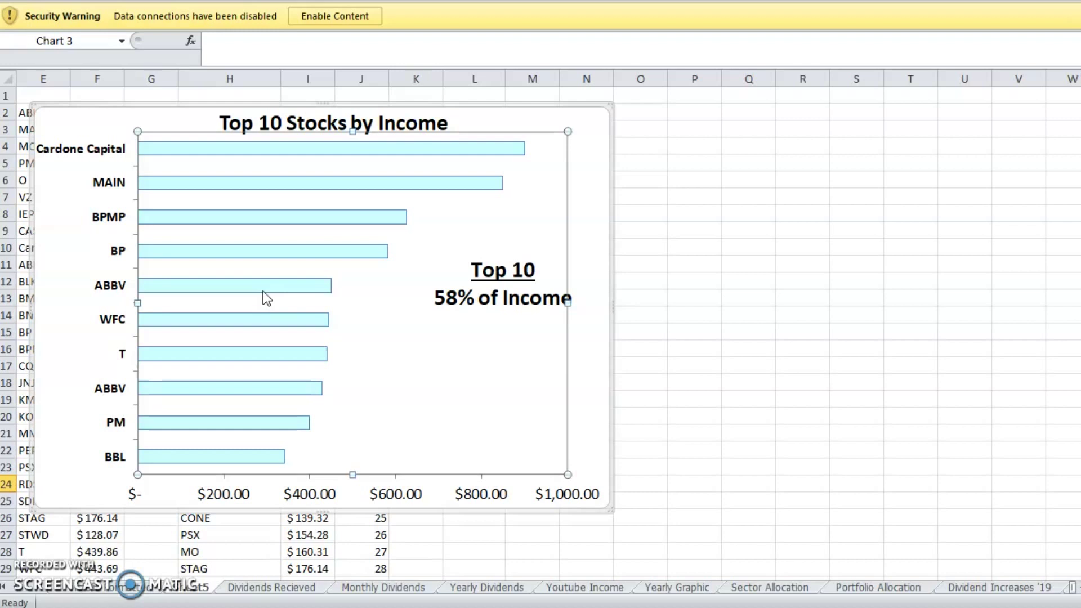
pyautogui.moveTo(275, 324)
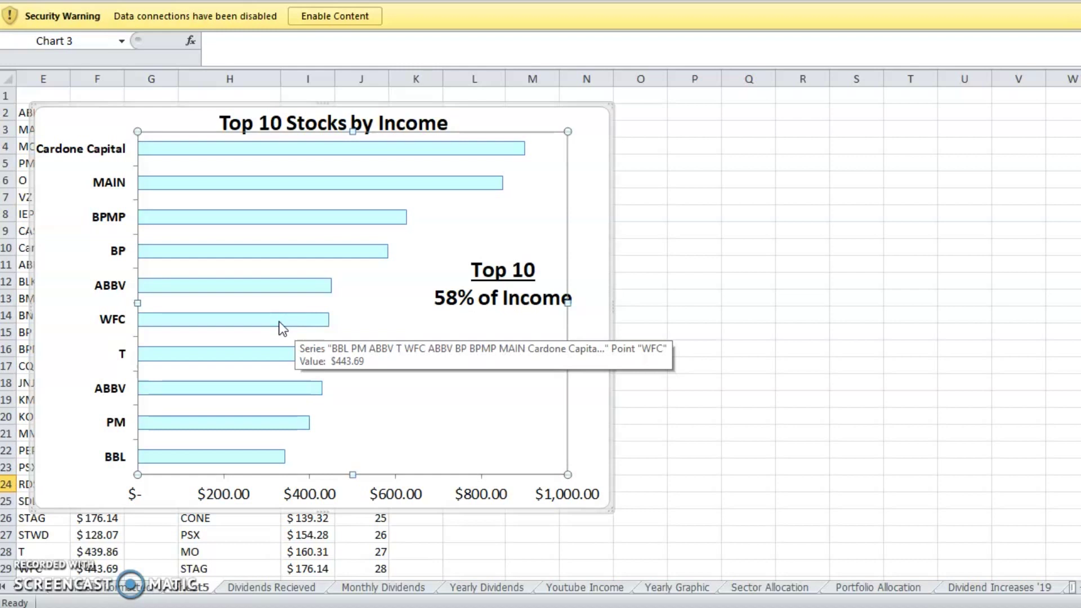
pyautogui.moveTo(271, 353)
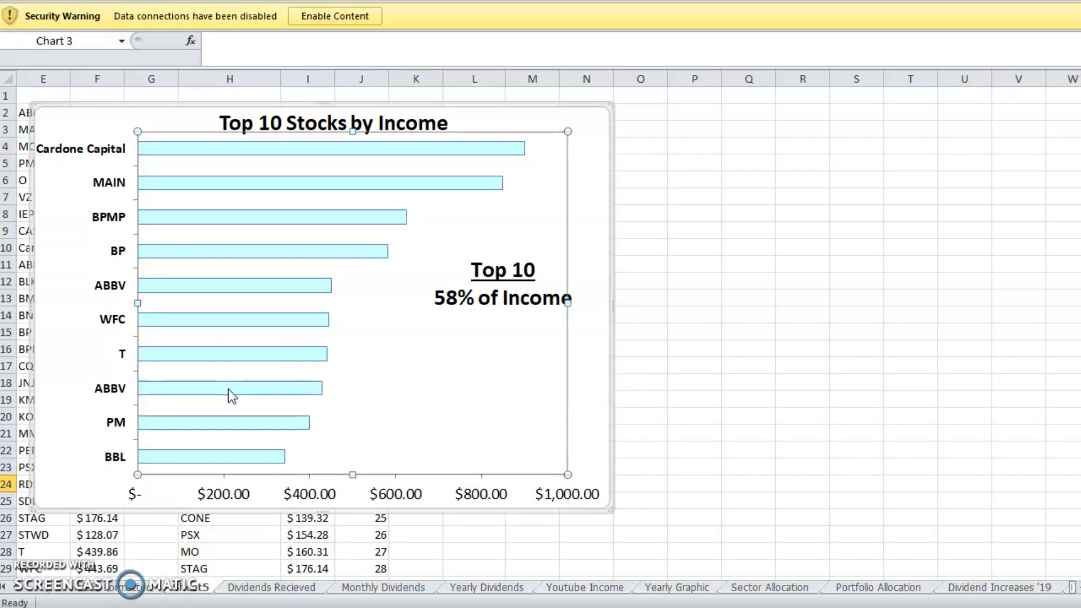
pyautogui.moveTo(228, 389)
# Move the Top 10 Stocks by Income chart to the right to uncover the tickers in column E.
pyautogui.click(492, 114)
pyautogui.moveTo(493, 114); pyautogui.dragTo(933, 128)
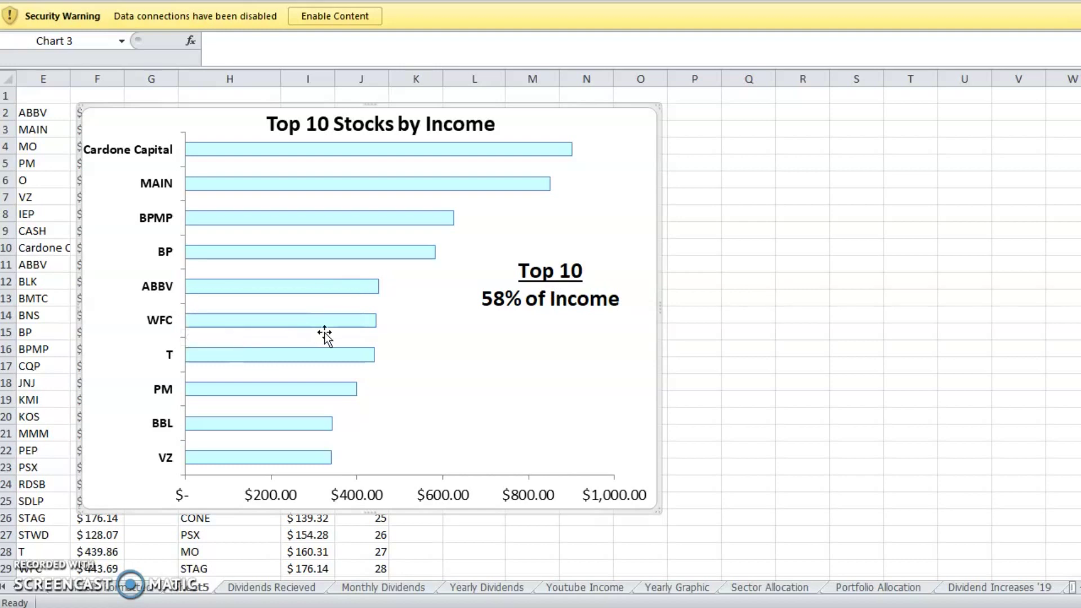
pyautogui.moveTo(325, 323)
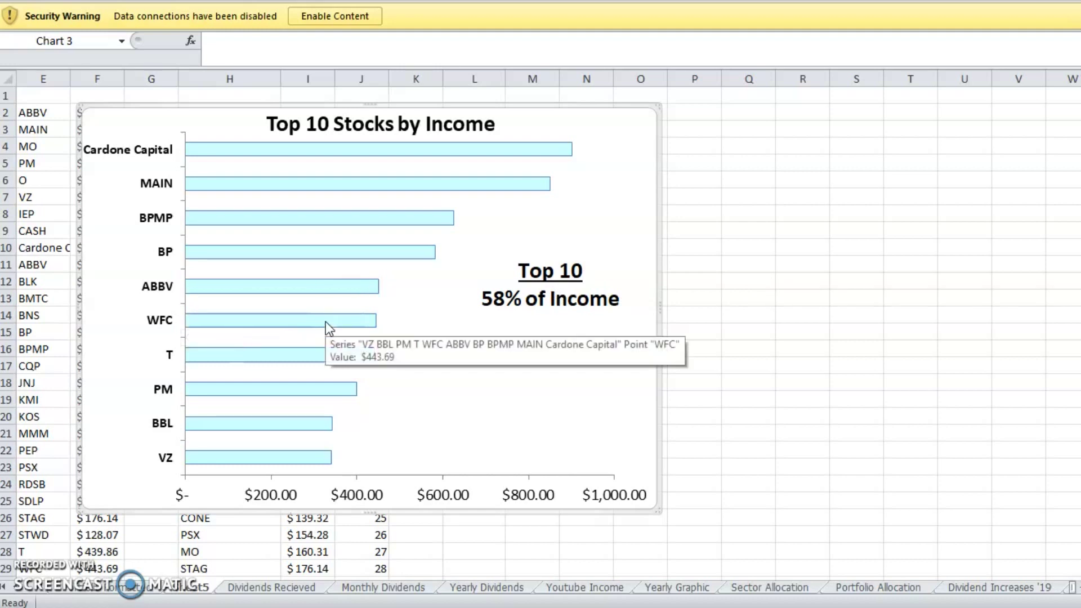
# Examine the income values of the T, WFC, PM and BBL bars in the Top 10 Stocks by Income chart.
pyautogui.moveTo(271, 363)
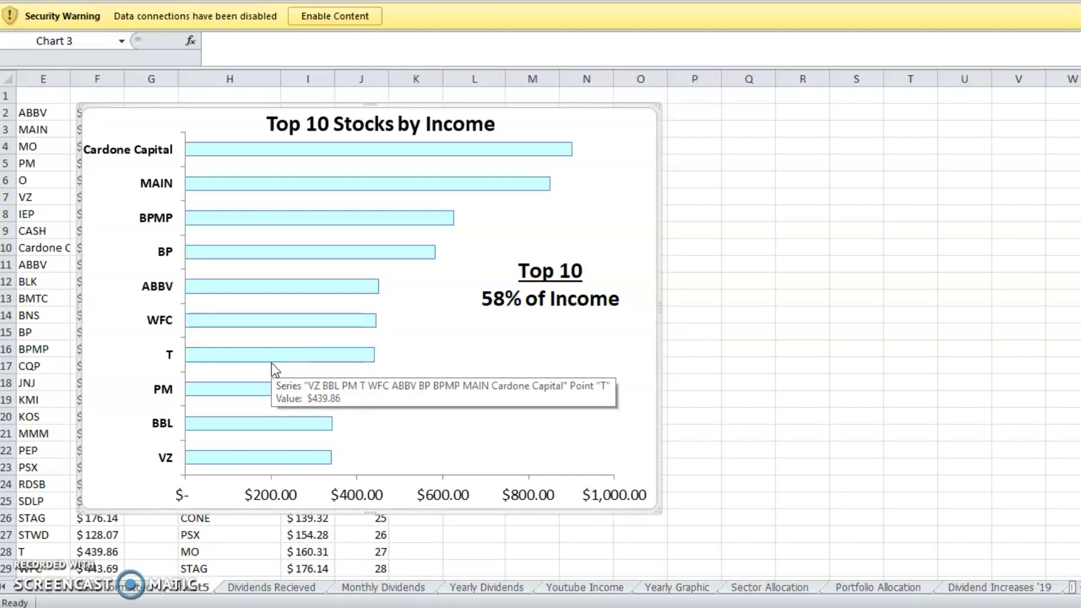
pyautogui.moveTo(289, 325)
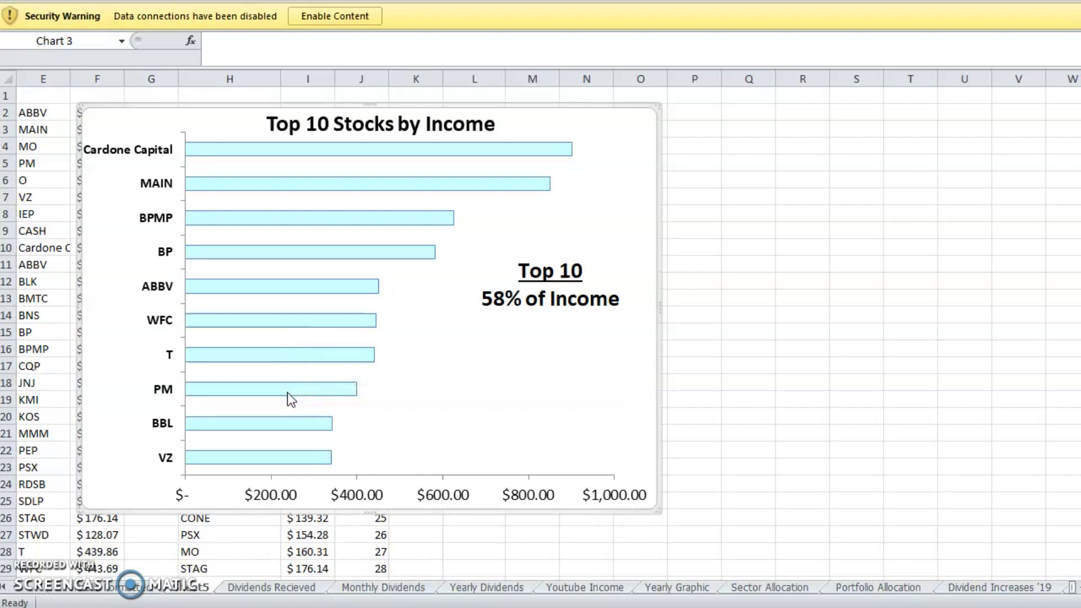
pyautogui.moveTo(283, 391)
pyautogui.moveTo(273, 426)
# Switch to the Portfolio Formatted sheet and locate the BBL holding in the Individual Retirement Account (IRA) table.
pyautogui.click(165, 587)
pyautogui.press('Up')
pyautogui.press('Home')
pyautogui.press('Up')
pyautogui.press('Down')
pyautogui.press('Down')
pyautogui.press('Down')
pyautogui.press('Down')
pyautogui.press('Down')
pyautogui.press('Down')
pyautogui.press('Down')
pyautogui.press('Down')
pyautogui.press('Down')
pyautogui.press('Down')
pyautogui.press('Down')
pyautogui.press('Down')
pyautogui.press('Down')
pyautogui.press('Right')
pyautogui.press('Up')
pyautogui.press('Up')
pyautogui.press('Up')
pyautogui.press('Up')
pyautogui.press('Up')
pyautogui.press('Up')
pyautogui.press('Up')
pyautogui.press('Up')
pyautogui.press('Up')
pyautogui.press('Up')
pyautogui.press('Up')
pyautogui.press('Up')
pyautogui.press('Up')
pyautogui.press('Up')
pyautogui.press('Up')
pyautogui.press('Up')
pyautogui.press('Up')
pyautogui.press('Up')
pyautogui.press('Up')
pyautogui.press('Up')
pyautogui.press('Up')
pyautogui.press('Up')
pyautogui.press('Up')
pyautogui.press('Up')
pyautogui.press('Up')
pyautogui.press('Up')
pyautogui.press('Up')
pyautogui.press('Up')
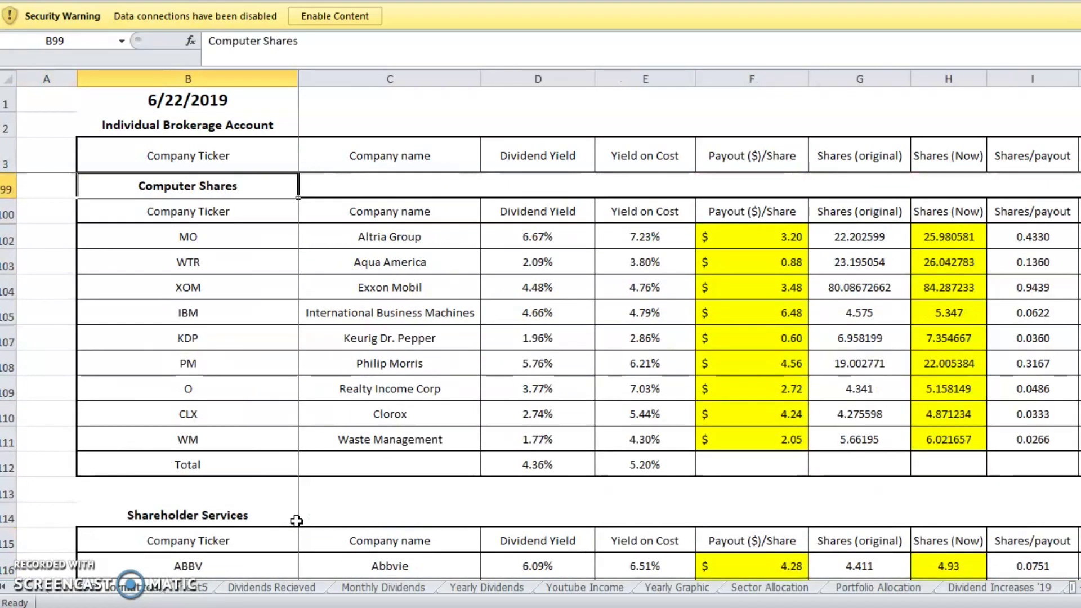
pyautogui.press('Up')
pyautogui.press('Up')
pyautogui.press('Up')
pyautogui.press('Up')
pyautogui.press('Up')
pyautogui.press('Up')
pyautogui.press('Up')
pyautogui.press('Up')
pyautogui.press('Up')
pyautogui.press('Up')
pyautogui.press('Up')
pyautogui.press('Up')
pyautogui.press('Down')
pyautogui.press('Down')
pyautogui.press('Down')
pyautogui.press('Down')
pyautogui.press('Down')
# Inspect BBL's Yield on Cost formula and its original and current share counts.
pyautogui.press('Right')
pyautogui.press('Right')
pyautogui.press('Right')
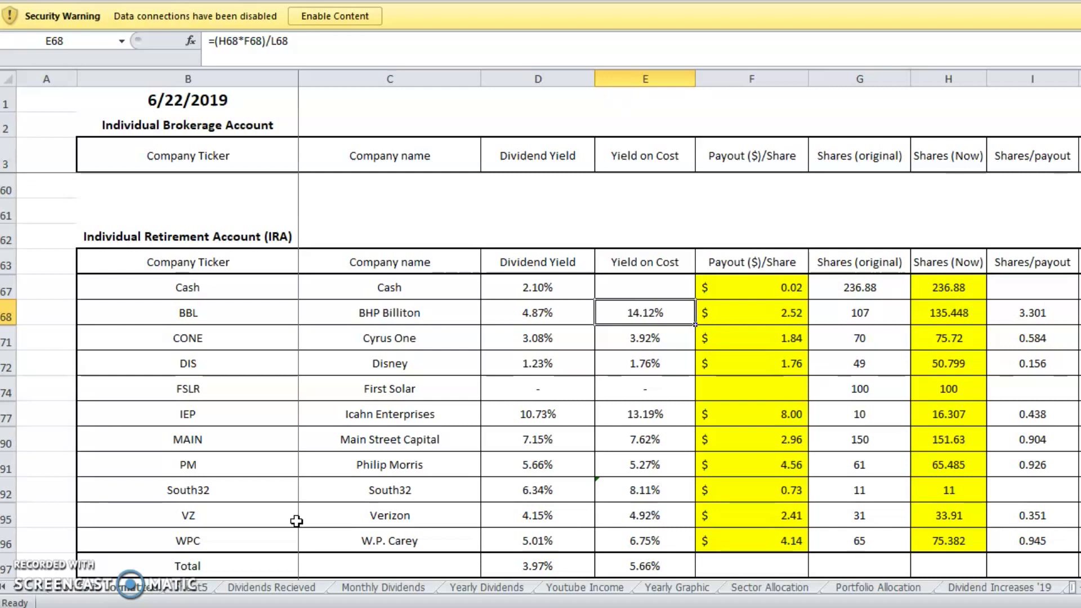
pyautogui.press('Right')
pyautogui.press('Right')
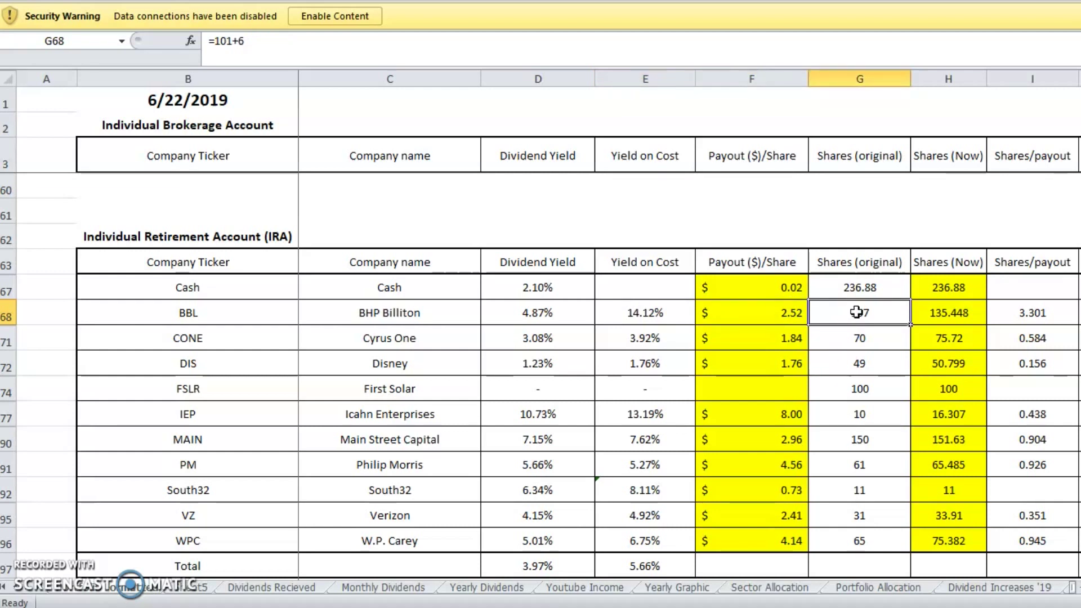
pyautogui.click(962, 309)
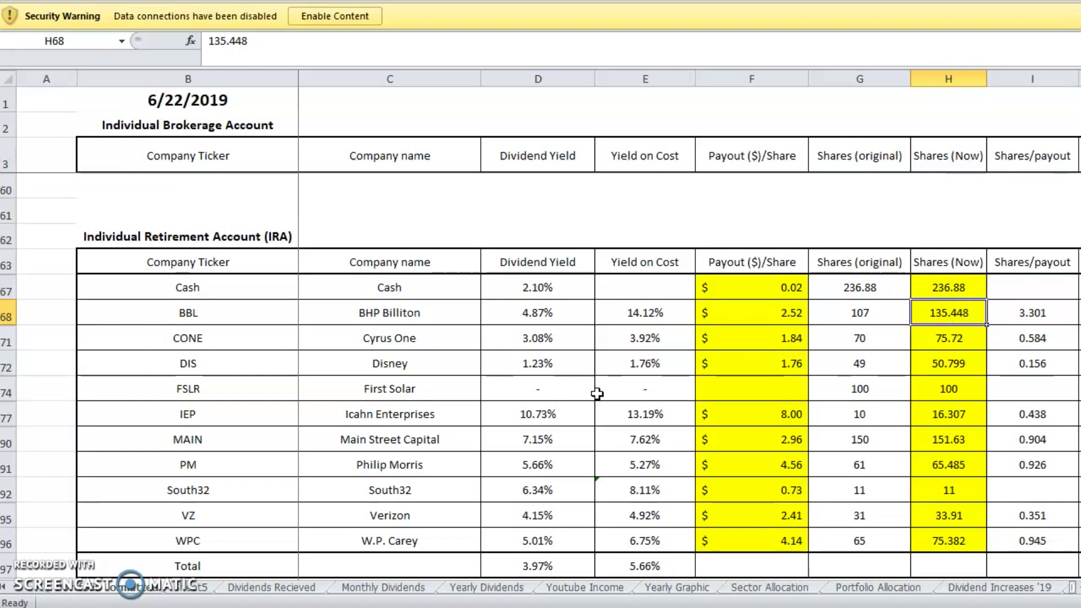
# Inspect BBL's Cost Basis, Value, Return Now and Forward Annual Payout formulas in the IRA table.
pyautogui.press('Right')
pyautogui.press('Right')
pyautogui.press('Right')
pyautogui.press('Right')
pyautogui.press('Right')
pyautogui.press('Right')
pyautogui.press('Right')
pyautogui.press('Right')
pyautogui.press('Right')
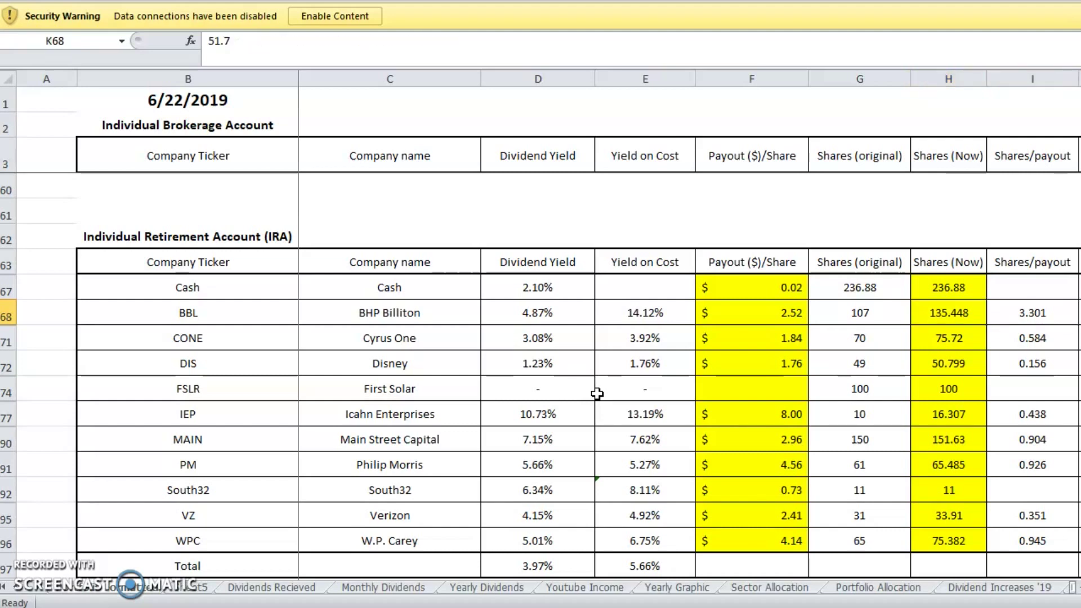
pyautogui.press('Left')
pyautogui.press('Left')
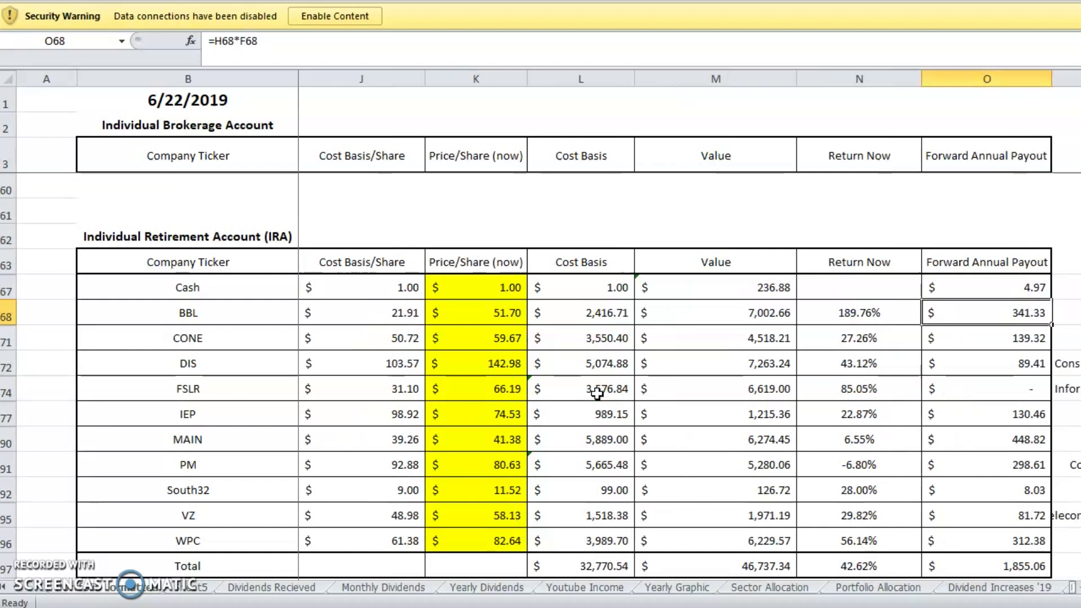
pyautogui.press('Left')
pyautogui.press('Left')
pyautogui.press('Left')
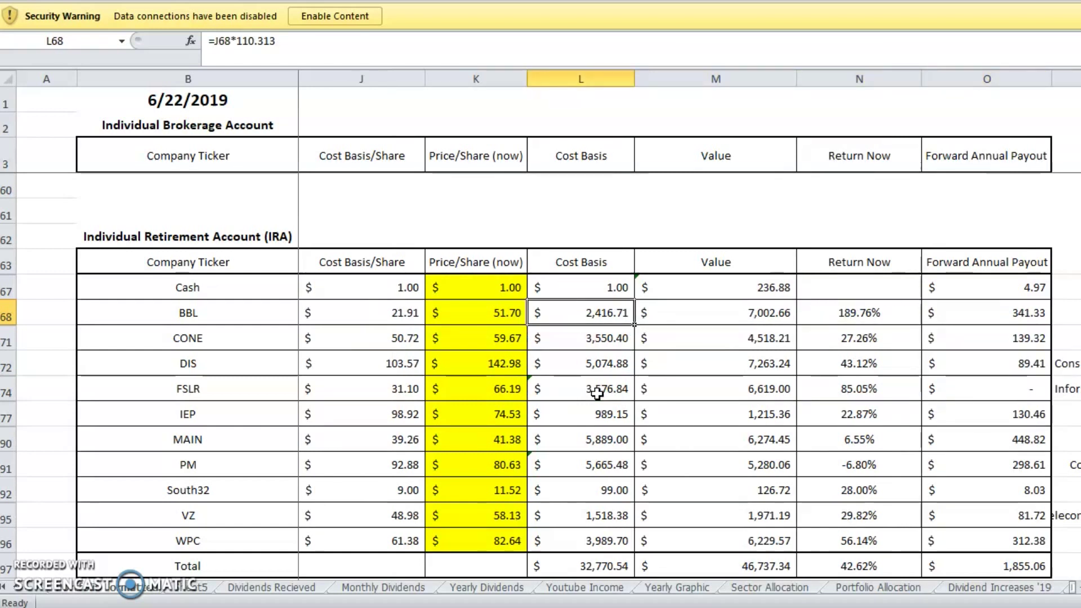
pyautogui.press('Right')
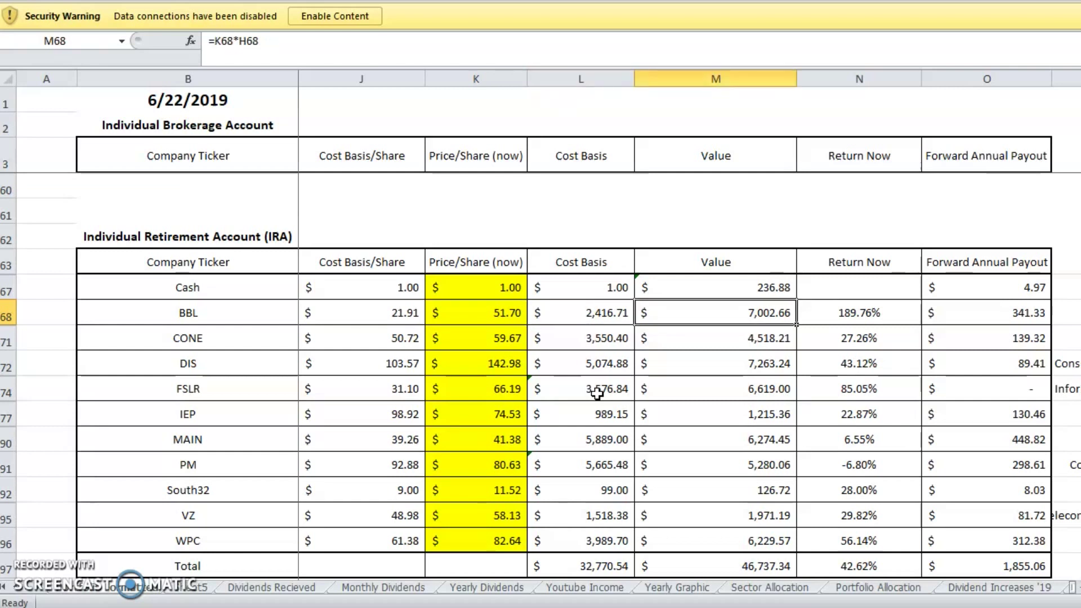
pyautogui.press('Right')
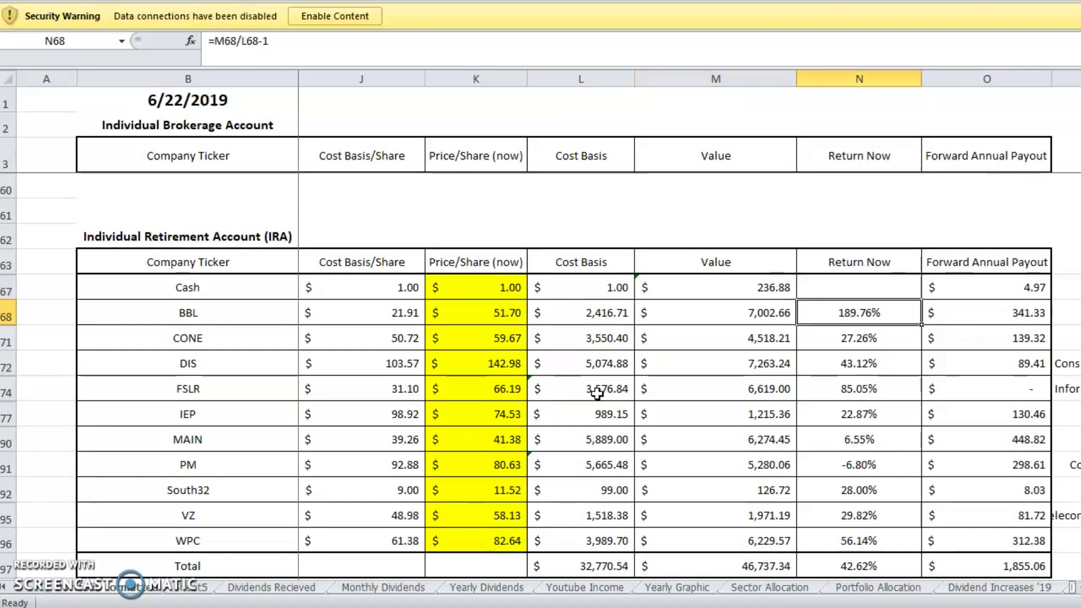
pyautogui.press('Right')
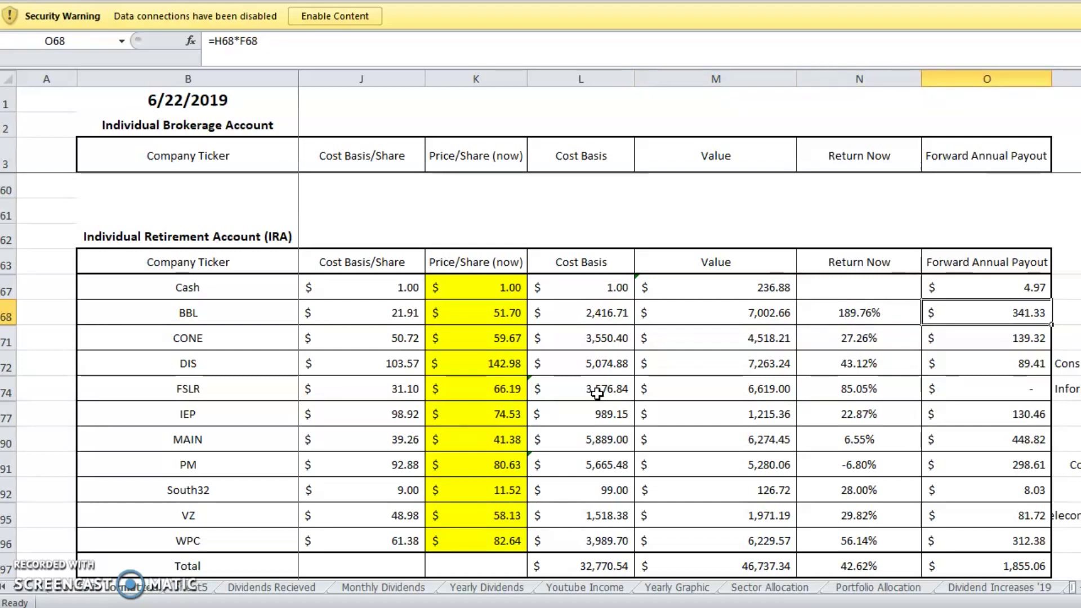
# Go back along the BBL row and inspect its Dividend Yield formula.
pyautogui.press('Left')
pyautogui.press('Left')
pyautogui.press('Left')
pyautogui.press('Left')
pyautogui.press('Left')
pyautogui.press('Left')
pyautogui.press('Left')
pyautogui.press('Left')
pyautogui.press('Left')
pyautogui.press('Left')
pyautogui.press('Left')
pyautogui.press('Left')
pyautogui.press('Left')
pyautogui.press('Left')
pyautogui.press('Right')
pyautogui.press('Right')
pyautogui.press('Right')
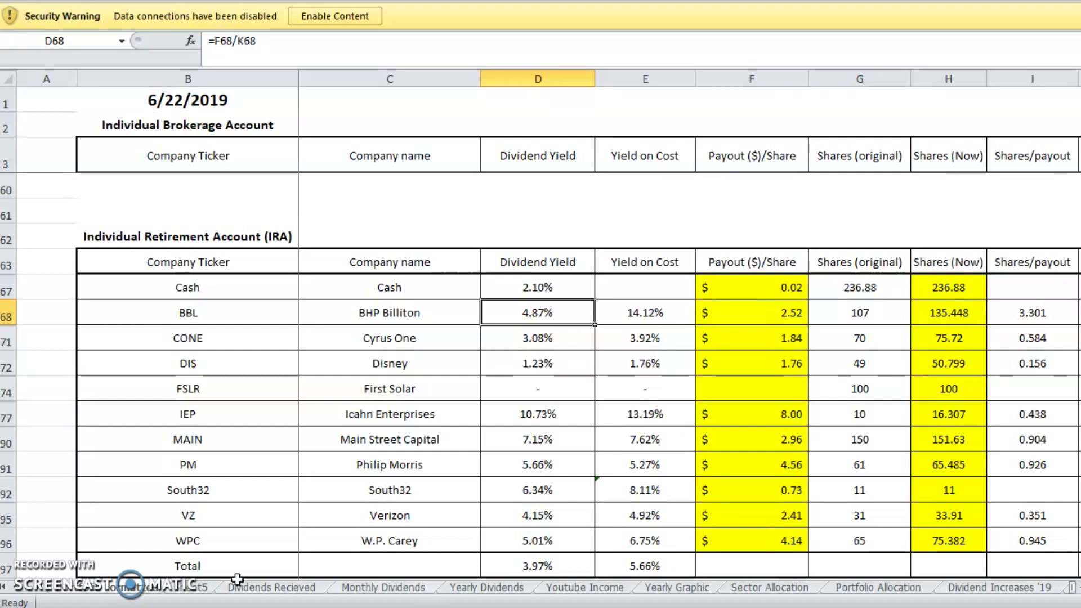
# Revisit the VZ bar in the Top 10 Stocks by Income chart and examine the Sector Allocation sheet's Sector Weight pie chart.
pyautogui.click(193, 591)
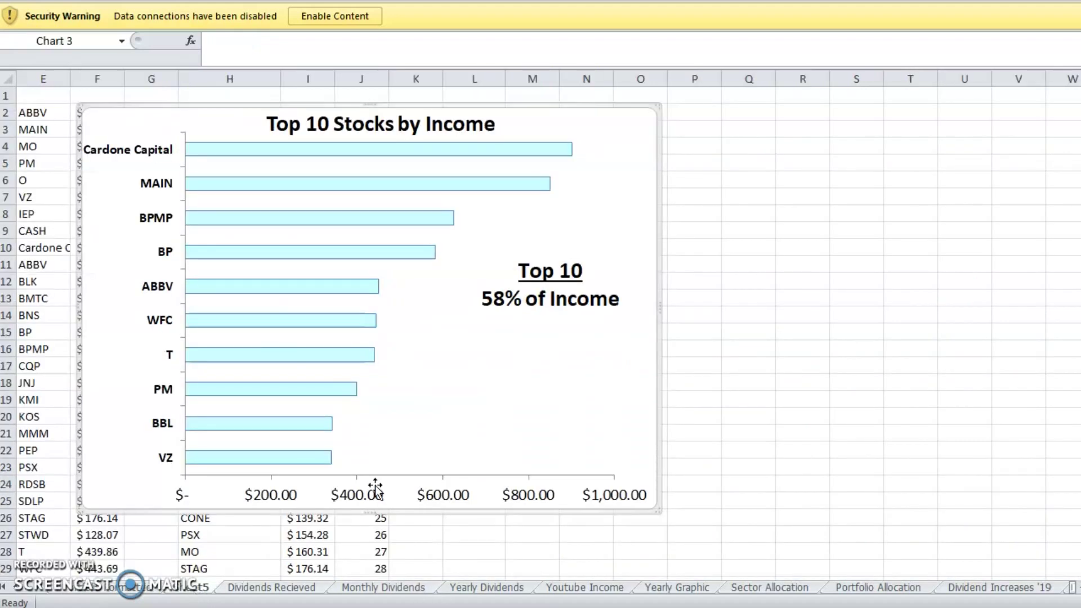
pyautogui.moveTo(309, 462)
pyautogui.click(770, 588)
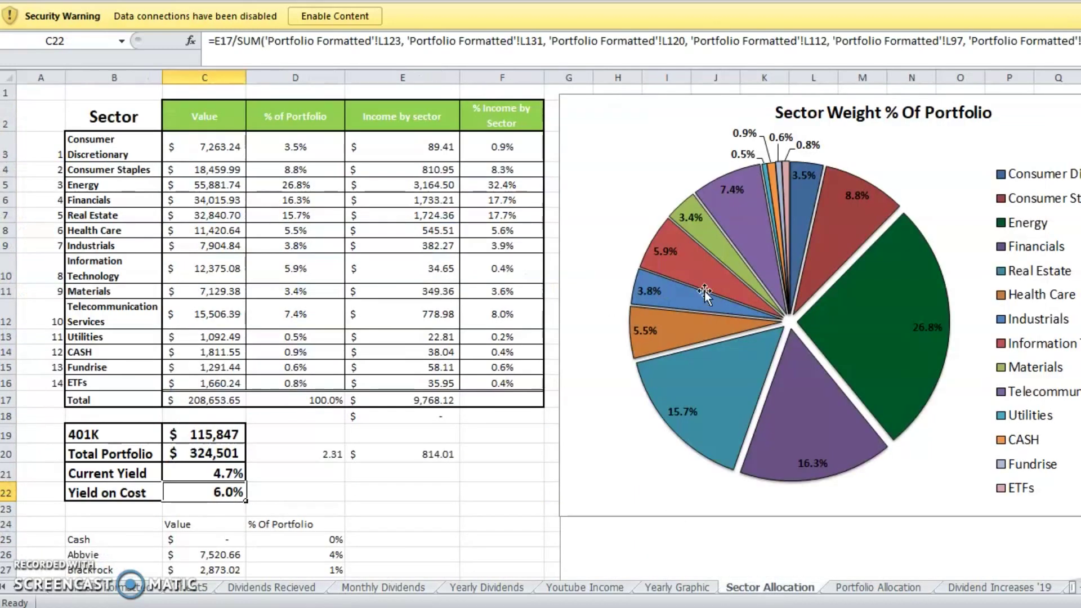
pyautogui.moveTo(728, 212)
pyautogui.hscroll(1, 933, 557)
pyautogui.hscroll(-1, 715, 370)
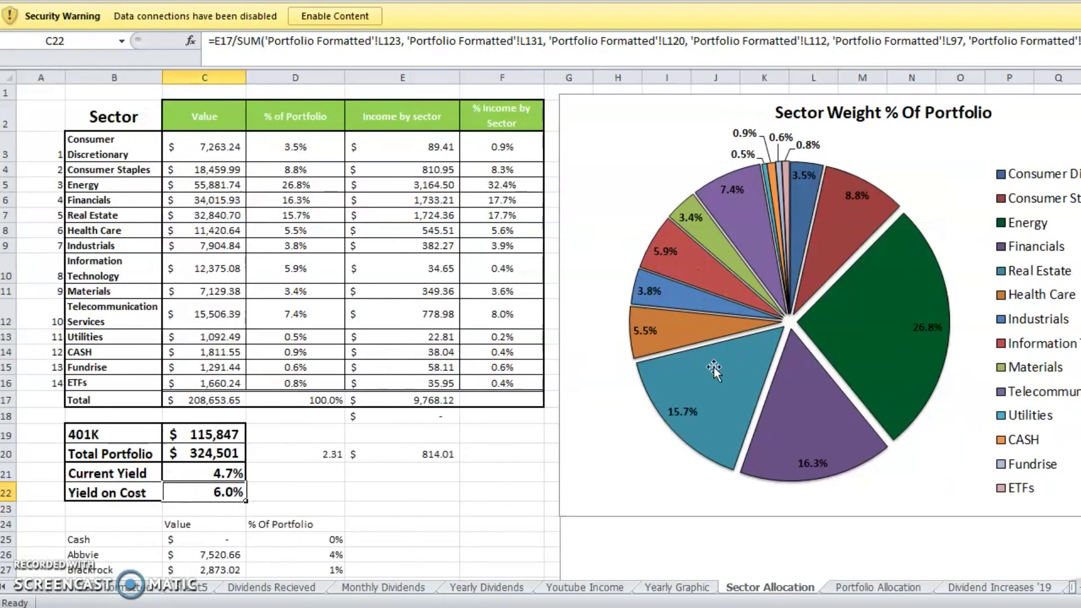
# Inspect the Value formulas of the Energy, Telecommunication Services and Real Estate sectors in the sector table.
pyautogui.click(108, 185)
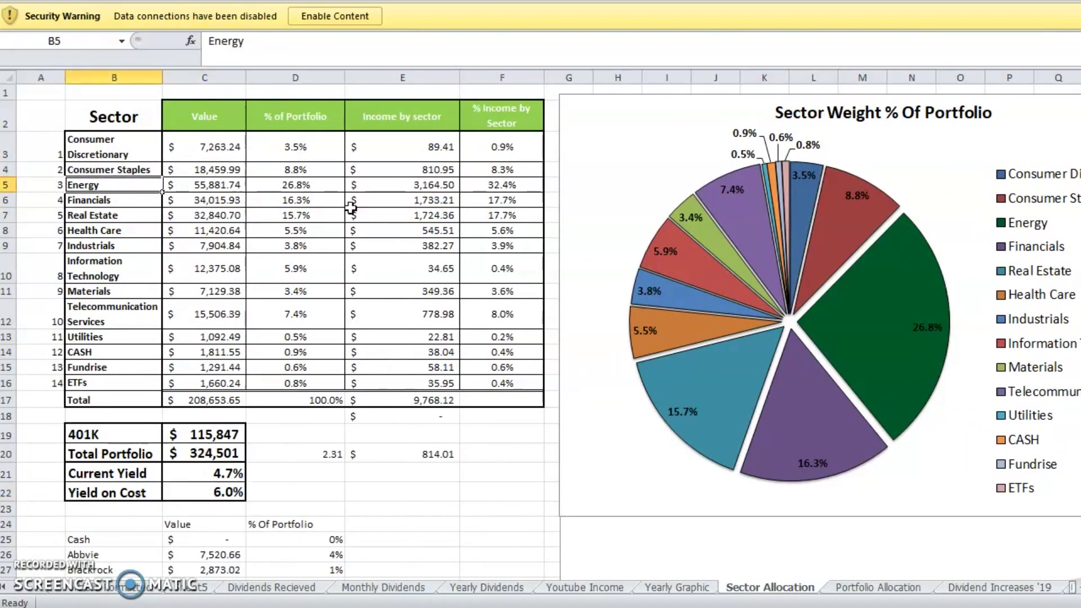
pyautogui.click(197, 183)
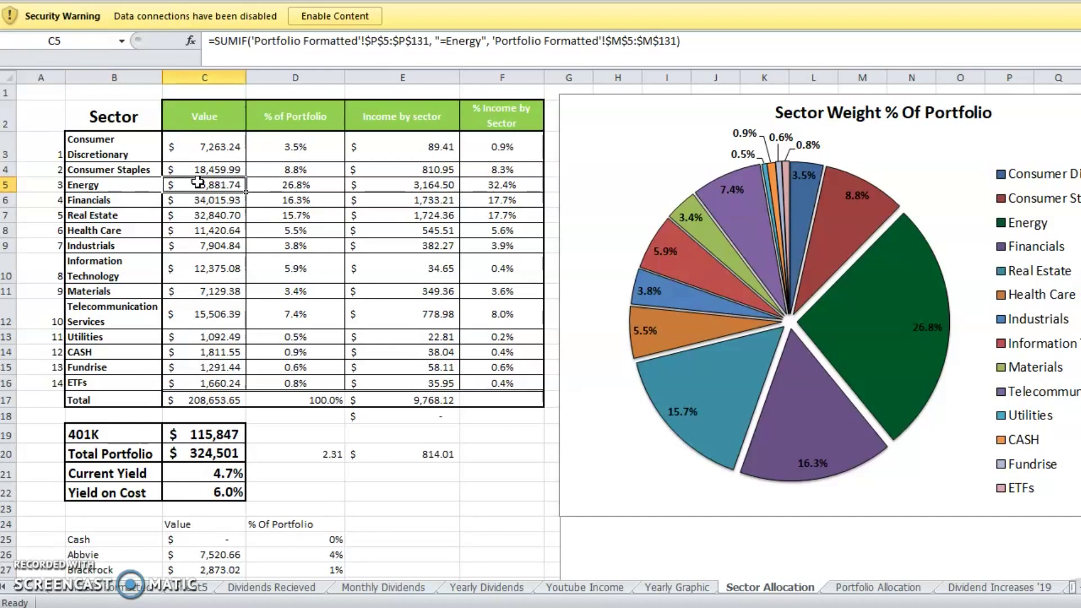
pyautogui.click(213, 315)
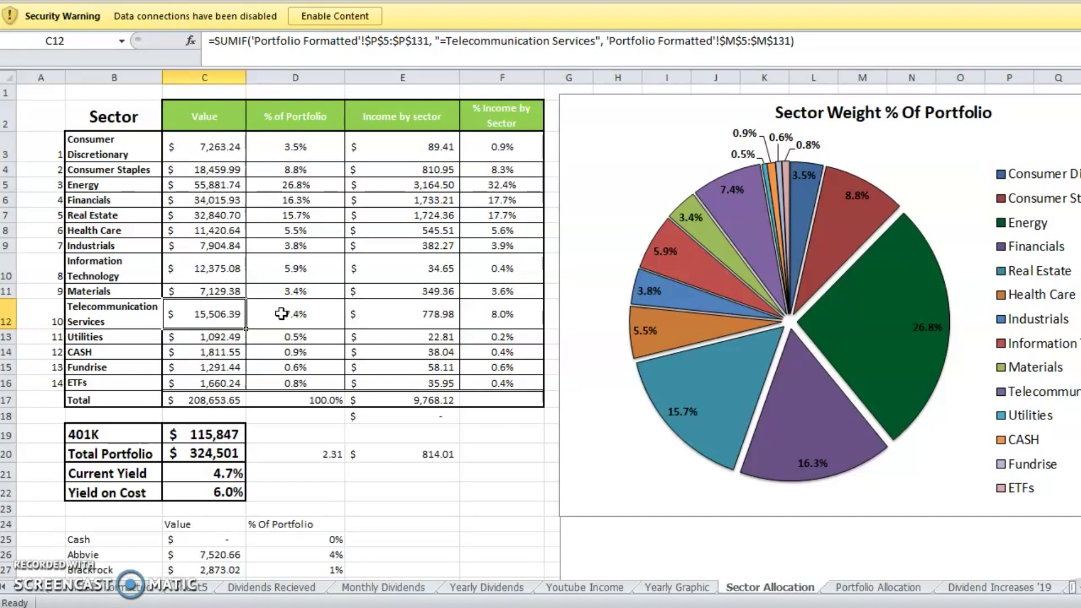
pyautogui.click(209, 184)
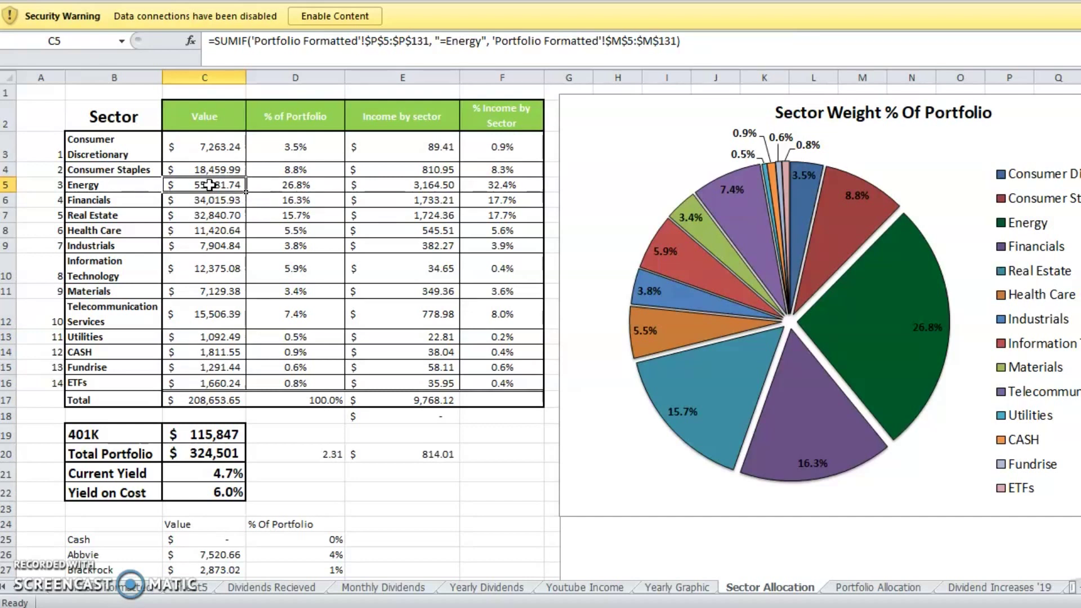
pyautogui.click(215, 214)
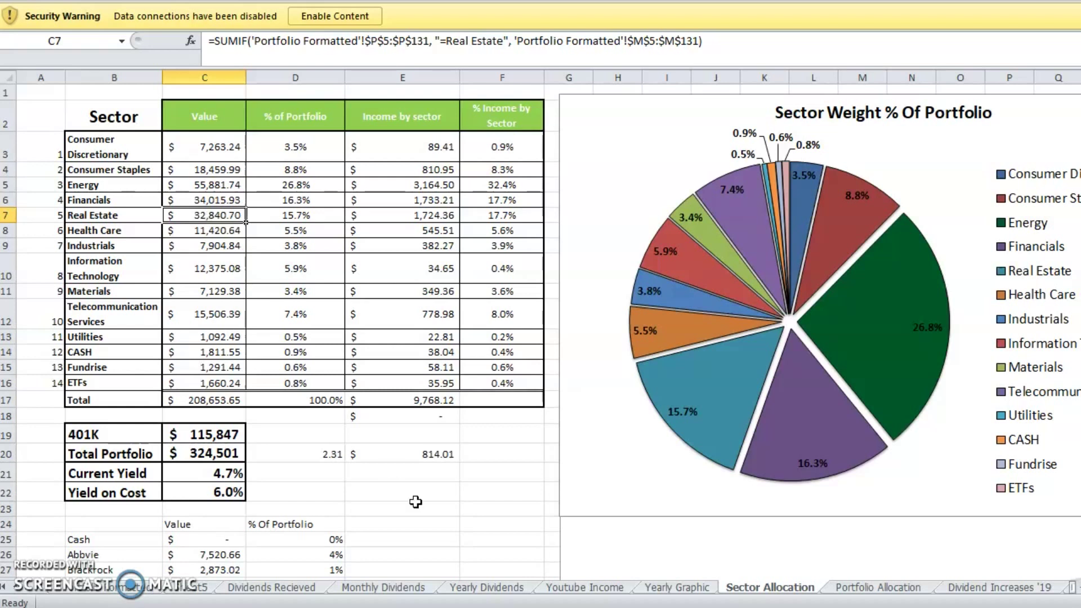
# Return to the Top 10 Stocks by Income chart and examine the MAIN and Cardone Capital bars.
pyautogui.click(194, 587)
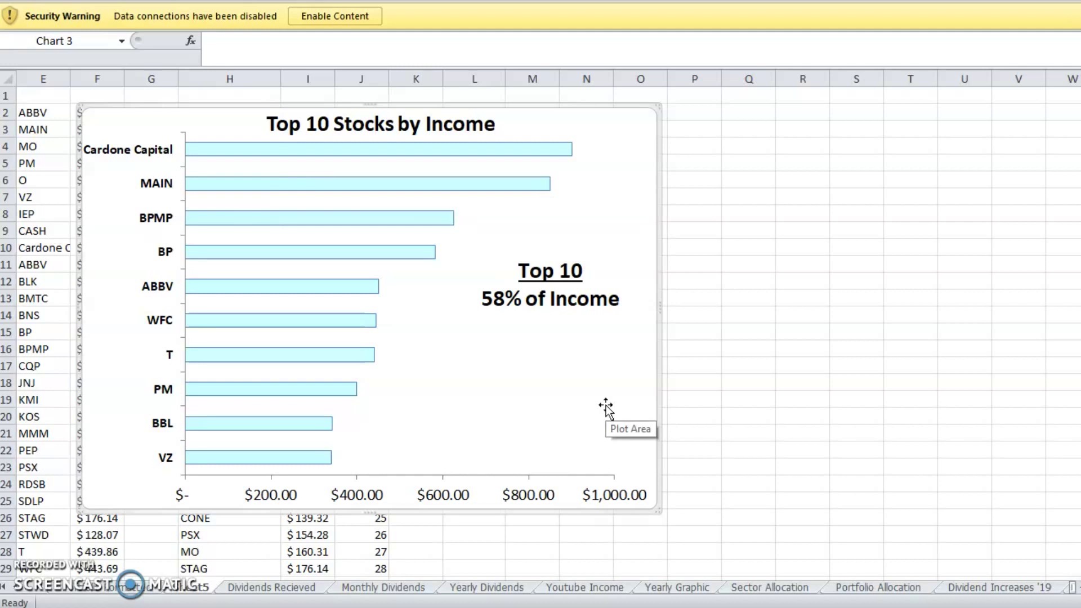
pyautogui.moveTo(321, 182)
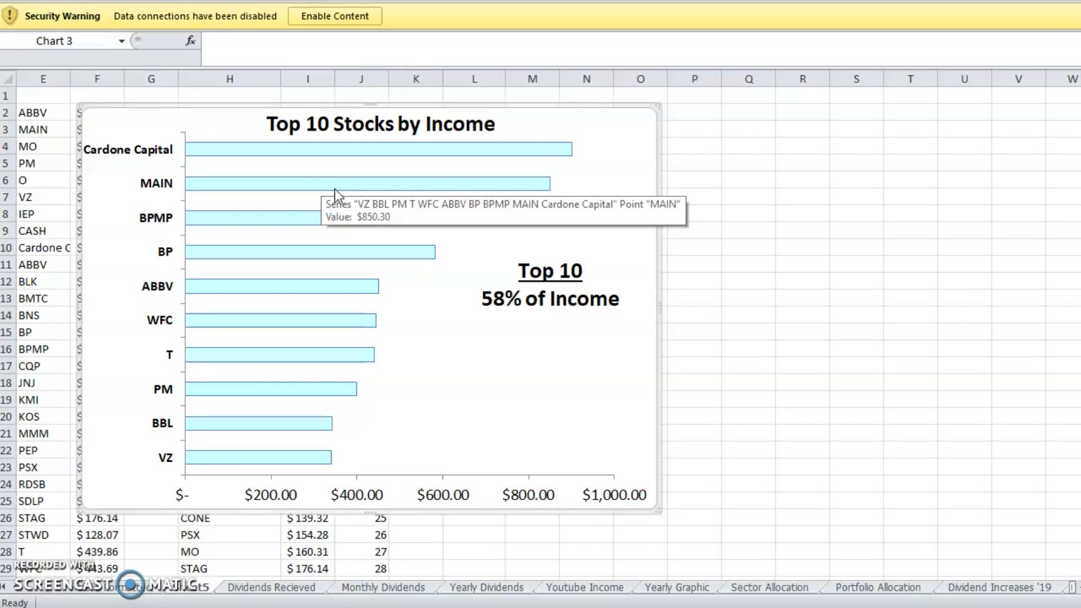
pyautogui.moveTo(253, 154)
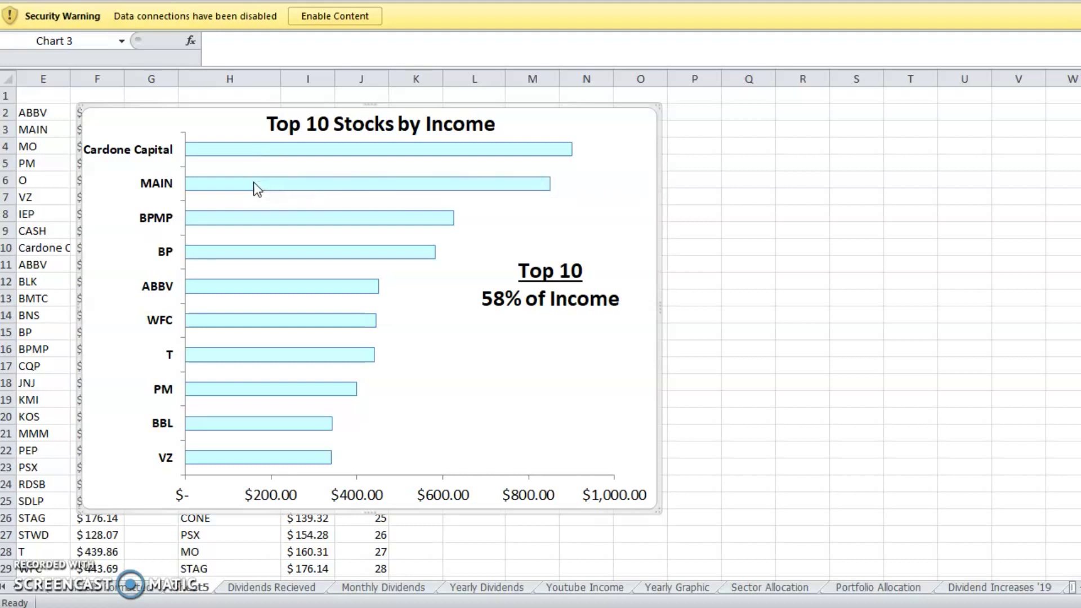
pyautogui.moveTo(216, 185)
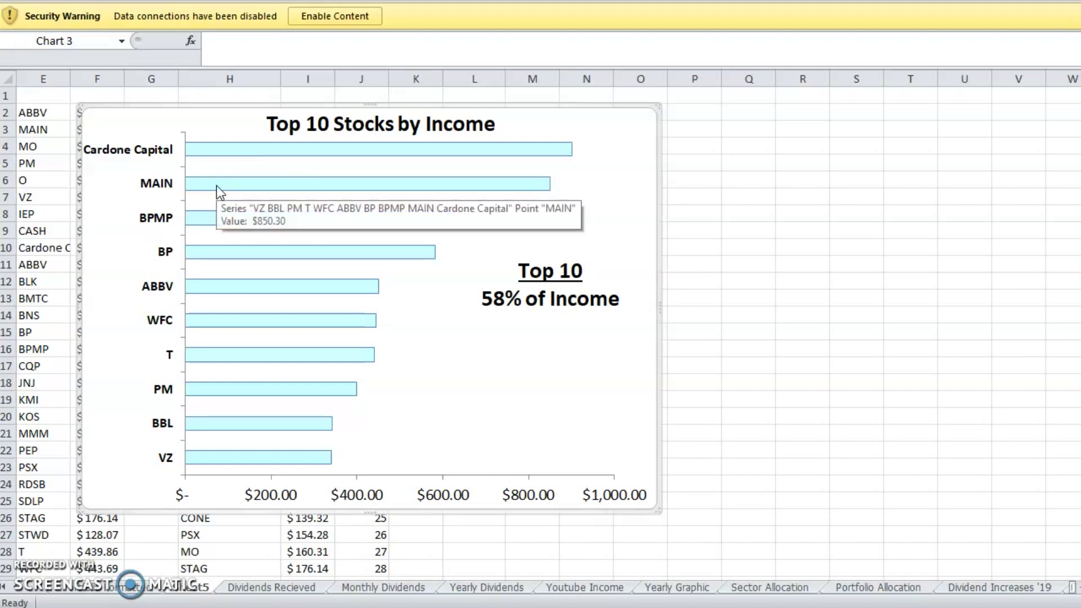